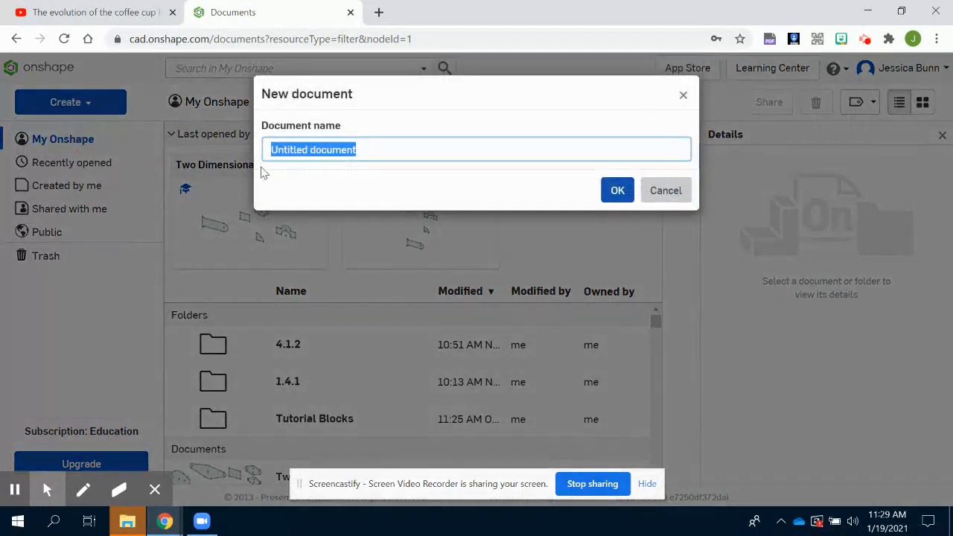
Name the new document Extrude and create it
{"action": "type", "text": "Ex"}
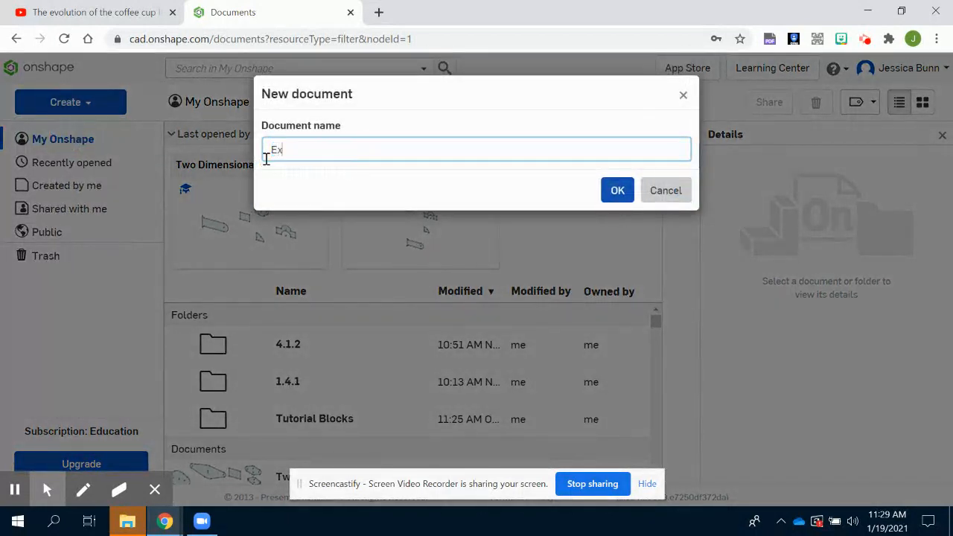
{"action": "type", "text": "trude"}
{"action": "left_click", "coordinate": [617, 191]}
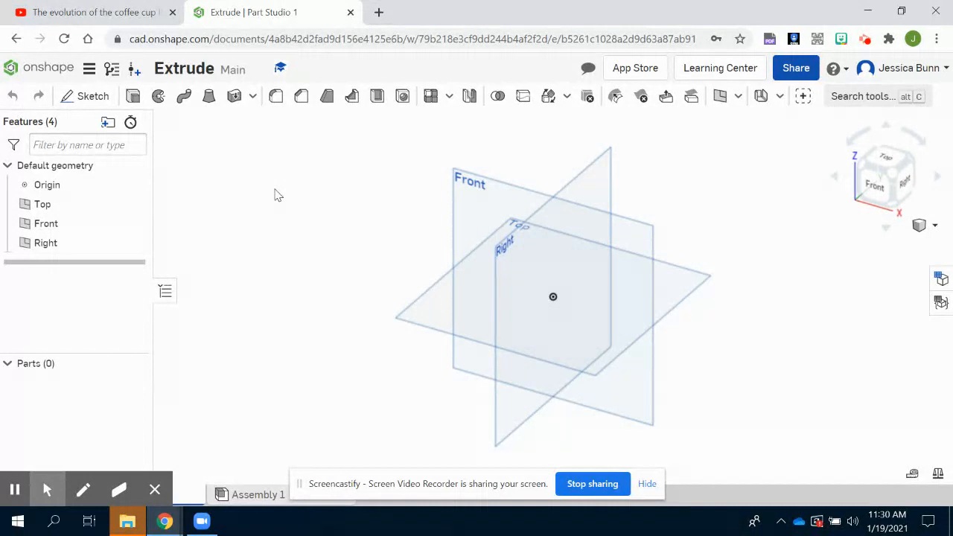
Sketch a corner rectangle 3 in wide and 2 in high on the Front plane, above the origin, and finish the sketch
{"action": "left_click", "coordinate": [72, 98]}
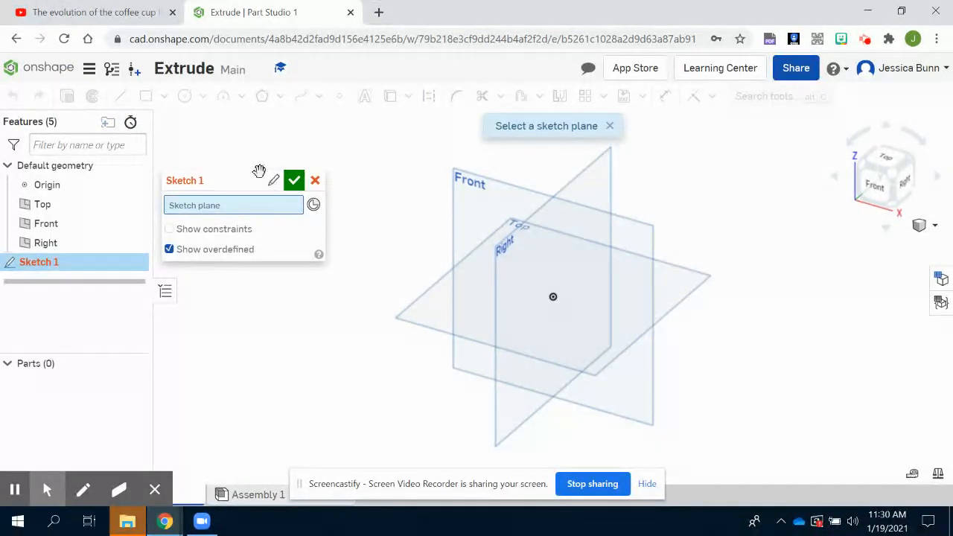
{"action": "left_click", "coordinate": [481, 190]}
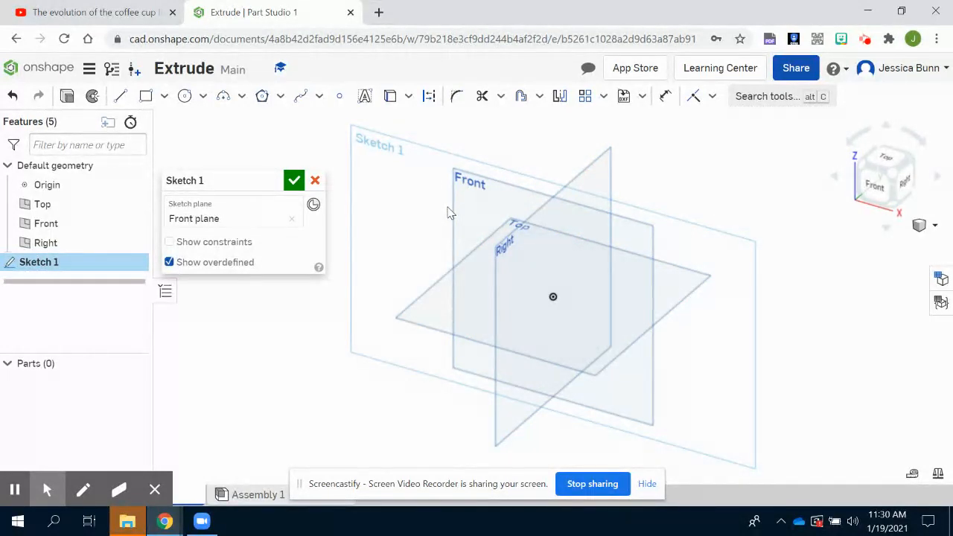
{"action": "left_click", "coordinate": [874, 188]}
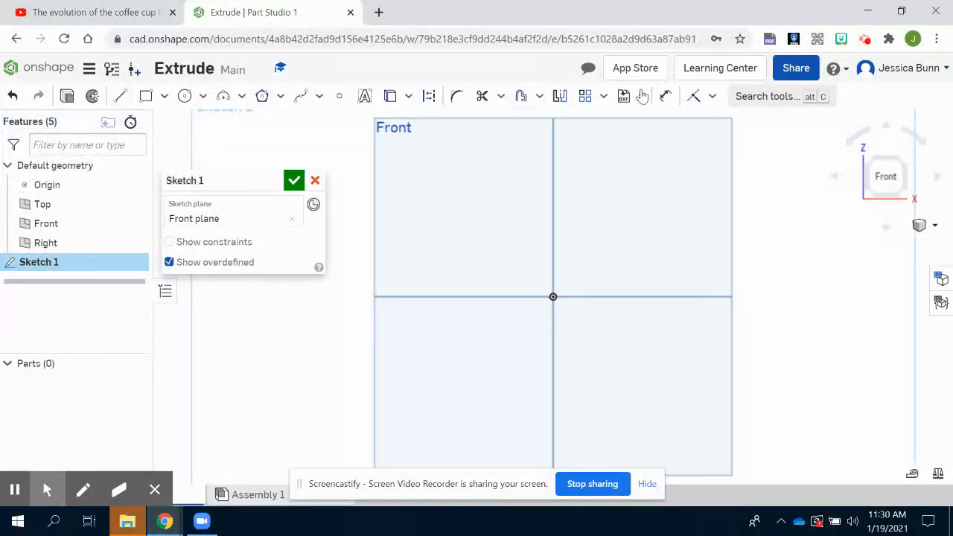
{"action": "left_click", "coordinate": [138, 102]}
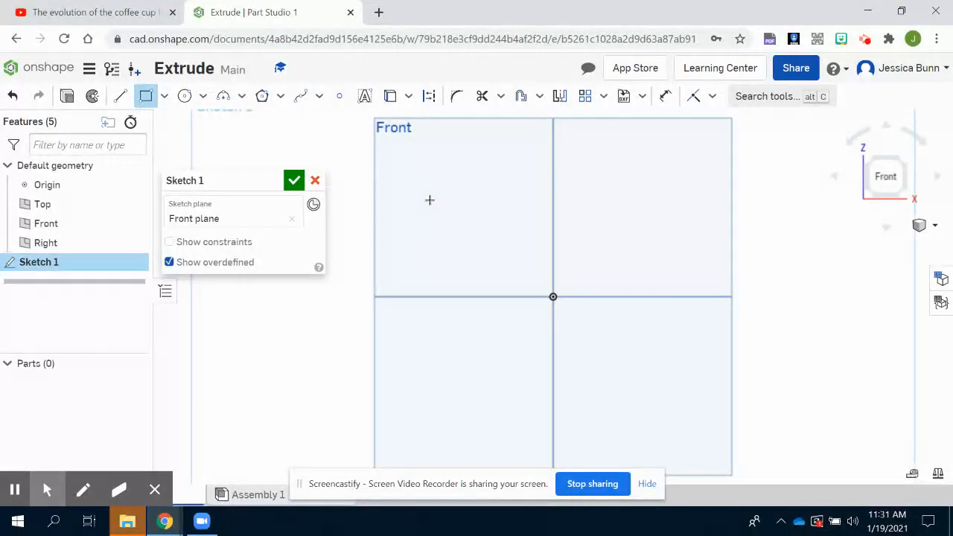
{"action": "left_click", "coordinate": [449, 174]}
{"action": "left_click", "coordinate": [621, 271]}
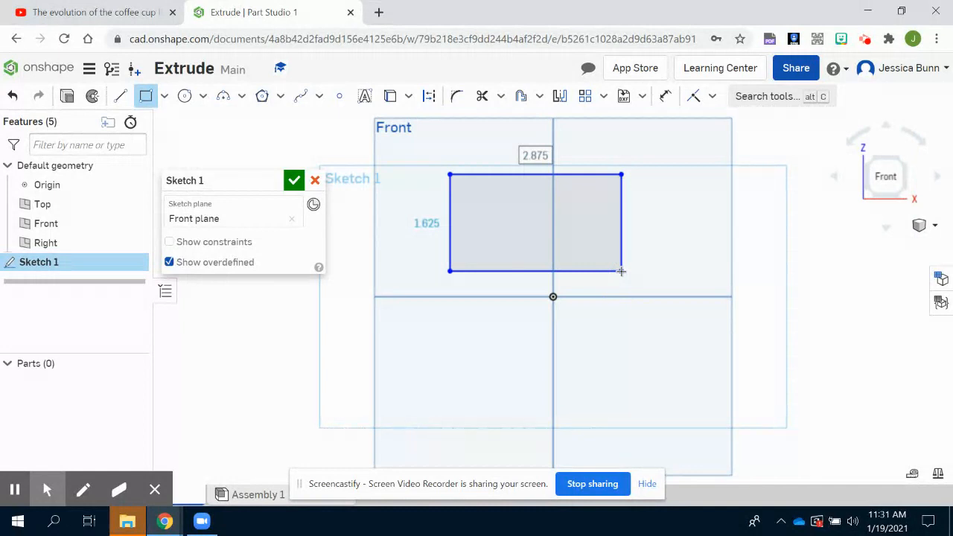
{"action": "type", "text": "3"}
{"action": "key", "text": "Tab"}
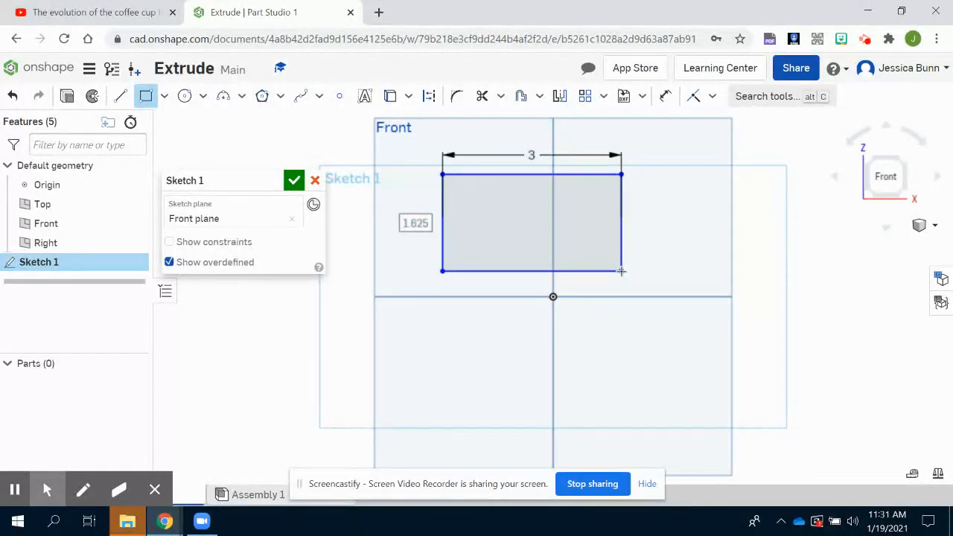
{"action": "type", "text": "2"}
{"action": "key", "text": "Return"}
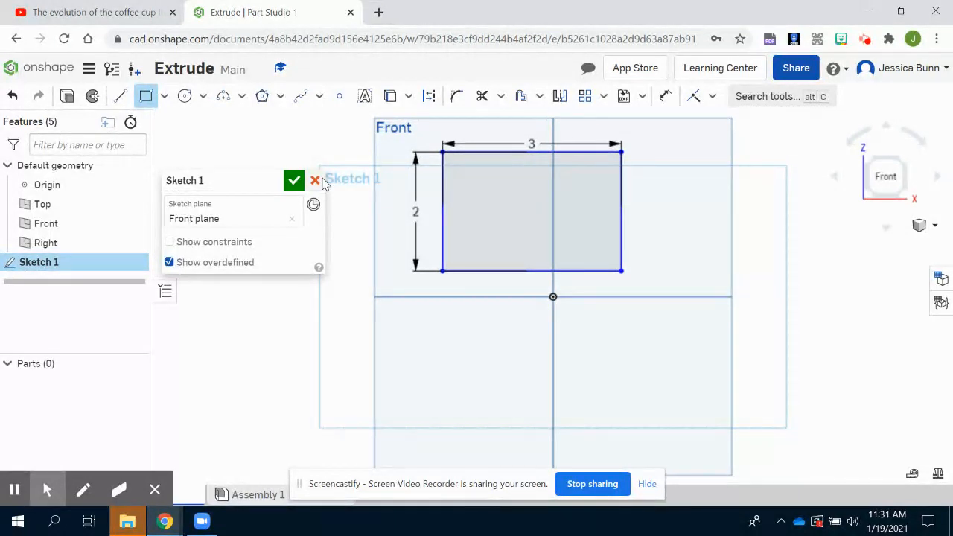
{"action": "left_click", "coordinate": [294, 181]}
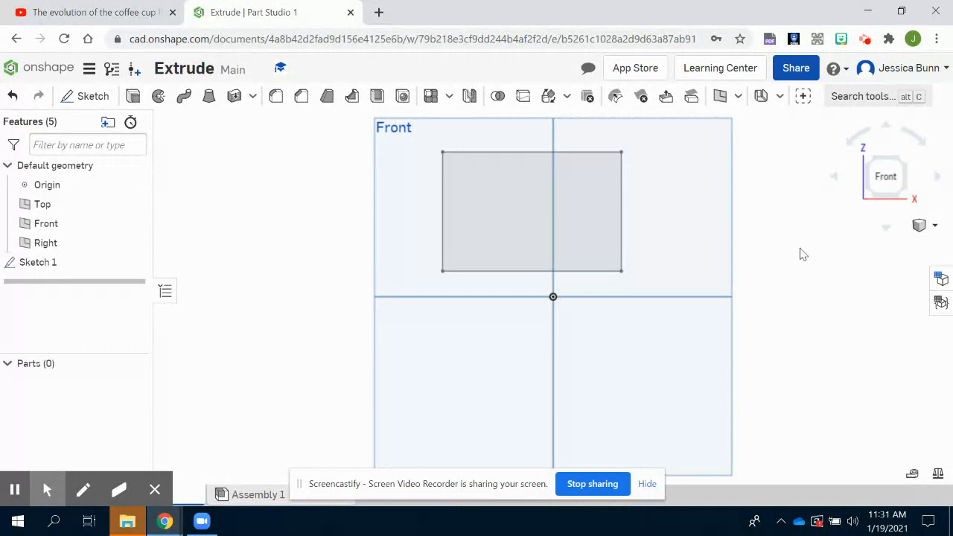
Extrude the rectangle as a new solid with a blind end, making the depth slightly greater than the default 1 in
{"action": "right_click_drag", "start_coordinate": [829, 257], "coordinate": [810, 281]}
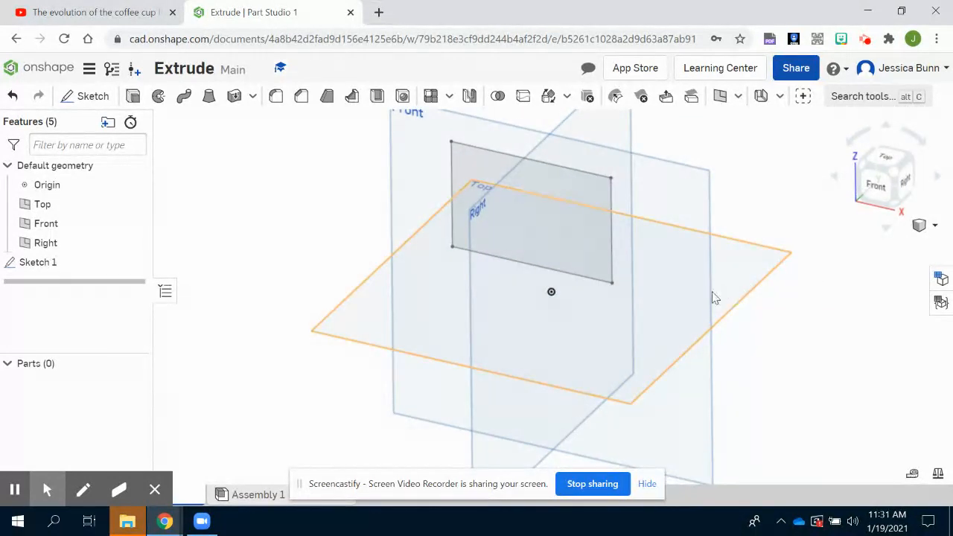
{"action": "middle_click_drag", "start_coordinate": [795, 197], "coordinate": [755, 246]}
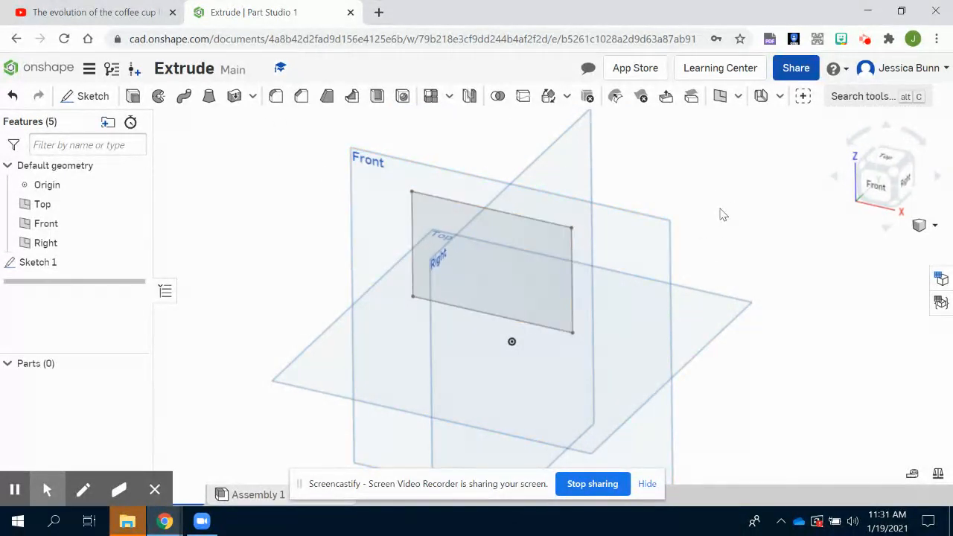
{"action": "right_click_drag", "start_coordinate": [720, 215], "coordinate": [708, 200]}
{"action": "left_click", "coordinate": [891, 173]}
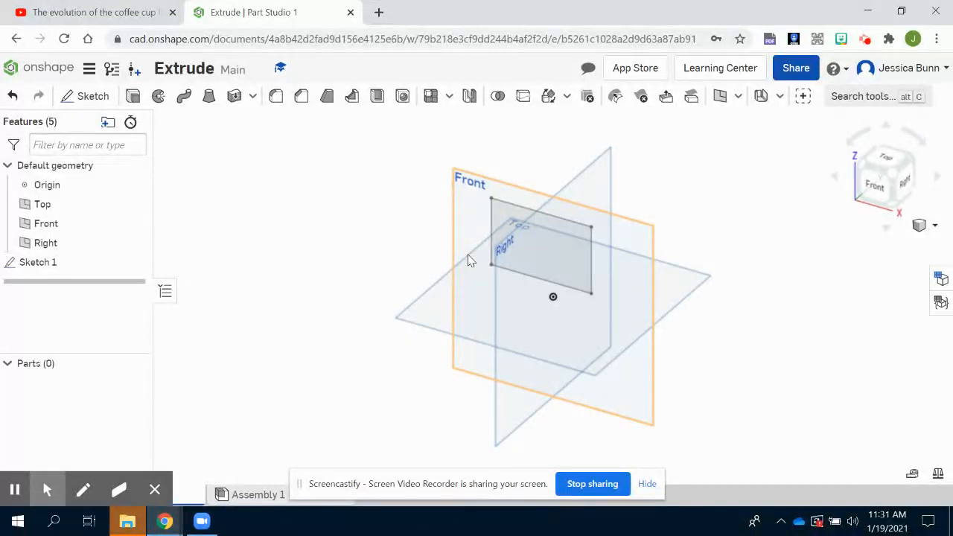
{"action": "left_click", "coordinate": [133, 99]}
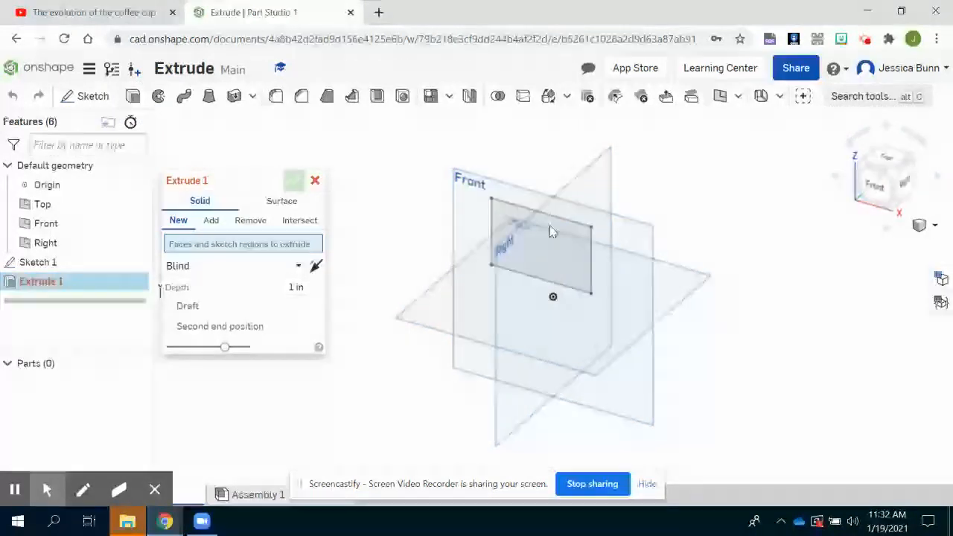
{"action": "left_click", "coordinate": [510, 214]}
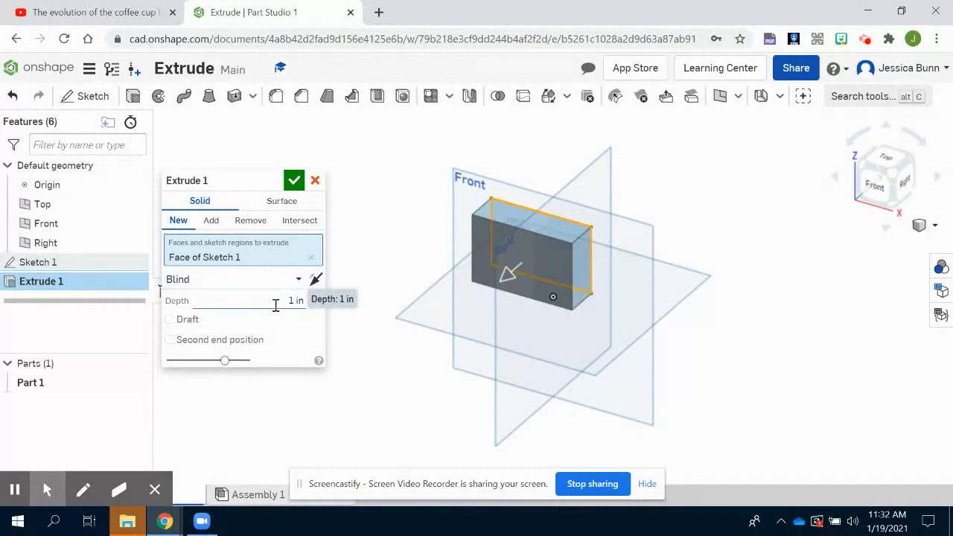
{"action": "left_click", "coordinate": [298, 304]}
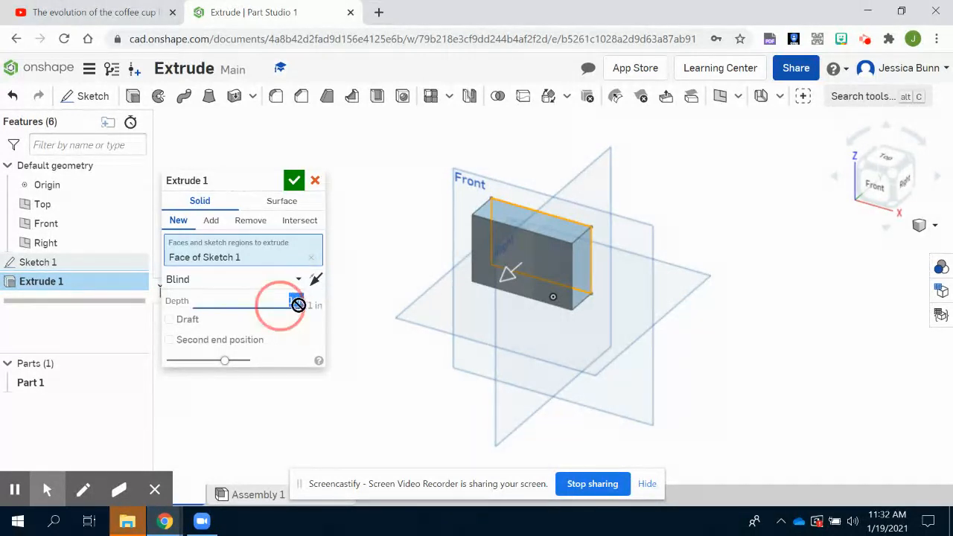
{"action": "left_click", "coordinate": [304, 305]}
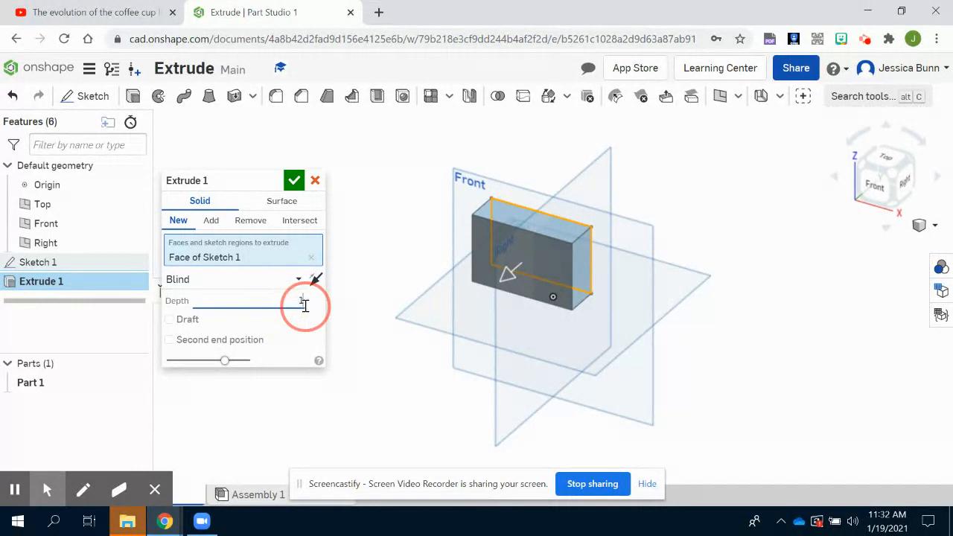
{"action": "left_click", "coordinate": [294, 180]}
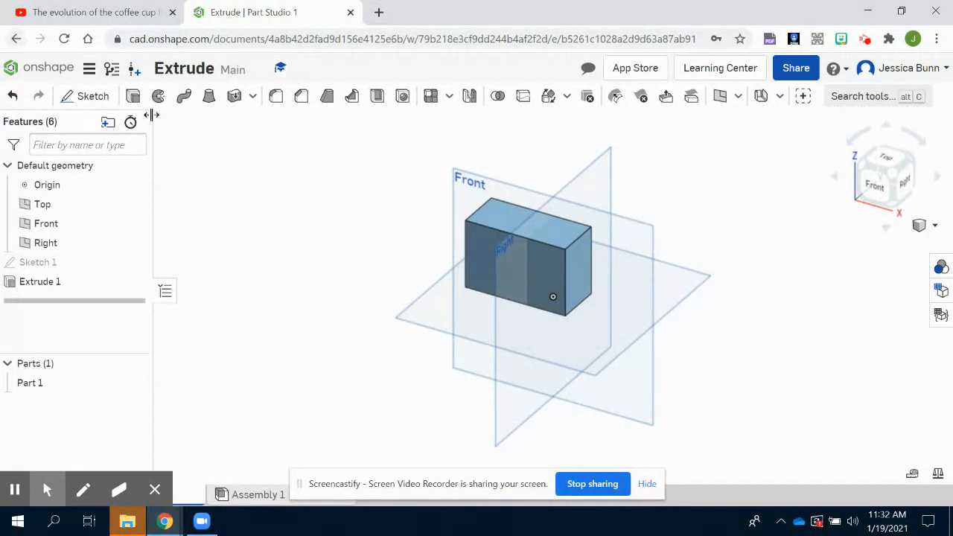
Start a new sketch on the Front plane and draw a right triangle about 1.94 in tall and 2.28 in wide beside the block
{"action": "left_click", "coordinate": [84, 97]}
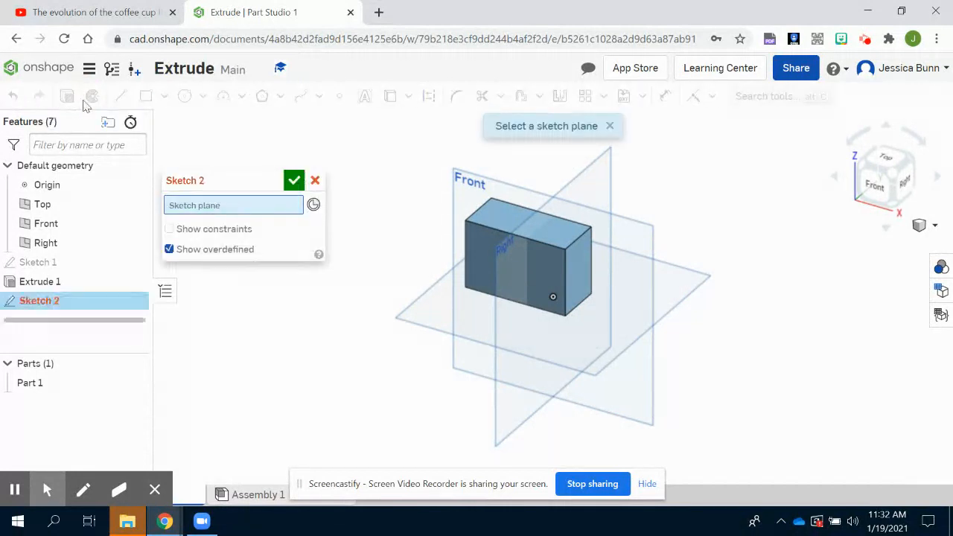
{"action": "left_click", "coordinate": [640, 233]}
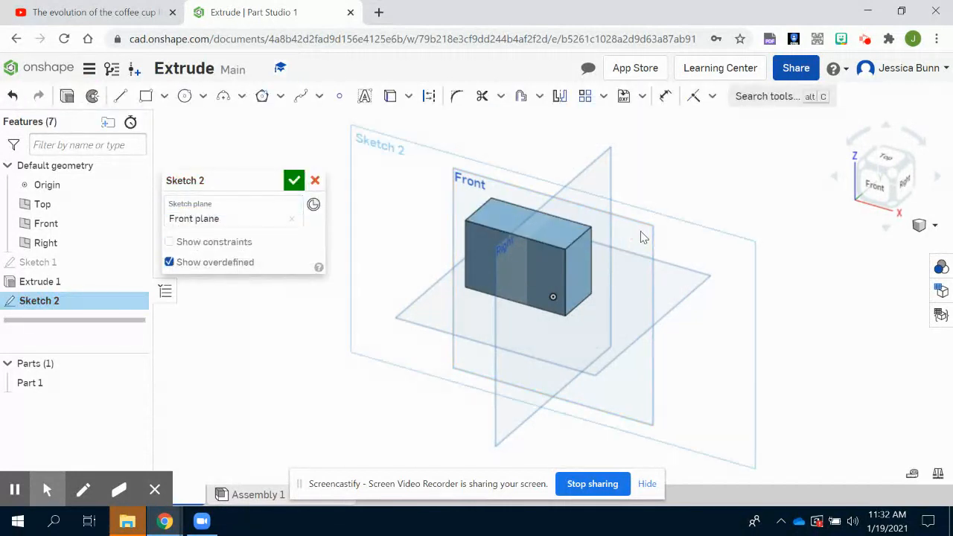
{"action": "left_click", "coordinate": [884, 183]}
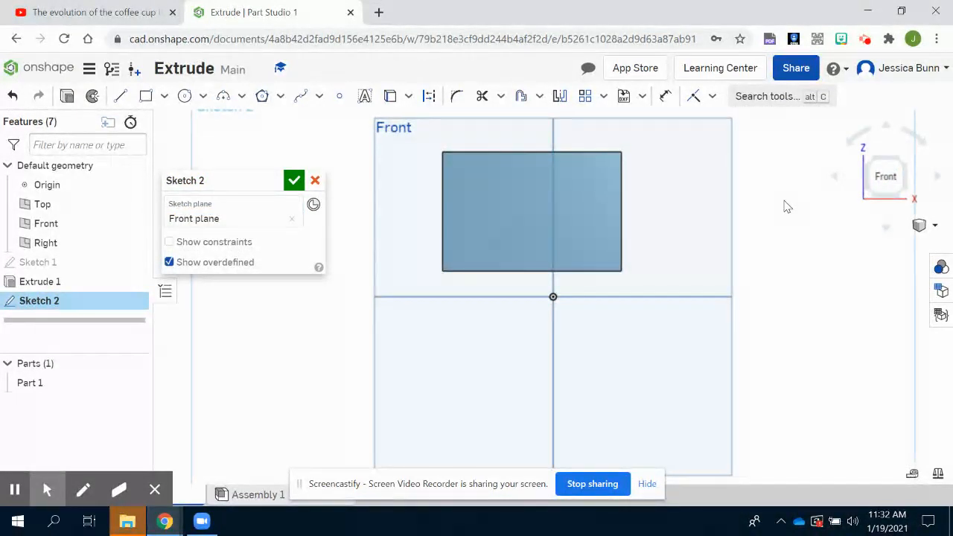
{"action": "mouse_move", "coordinate": [785, 206]}
{"action": "middle_mouse_down"}
{"action": "mouse_move", "coordinate": [670, 251]}
{"action": "mouse_move", "coordinate": [543, 260]}
{"action": "mouse_move", "coordinate": [544, 240]}
{"action": "mouse_move", "coordinate": [551, 260]}
{"action": "middle_mouse_up"}
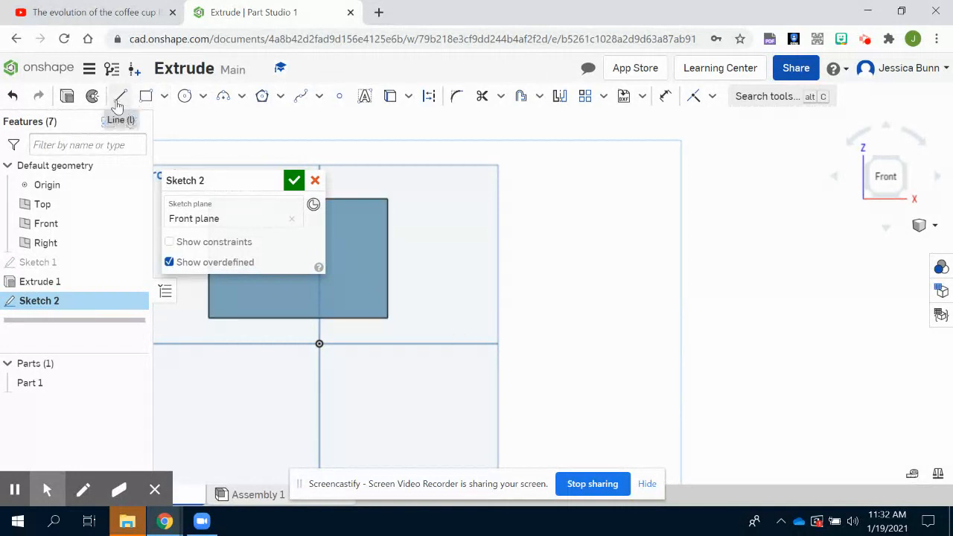
{"action": "left_click", "coordinate": [164, 96]}
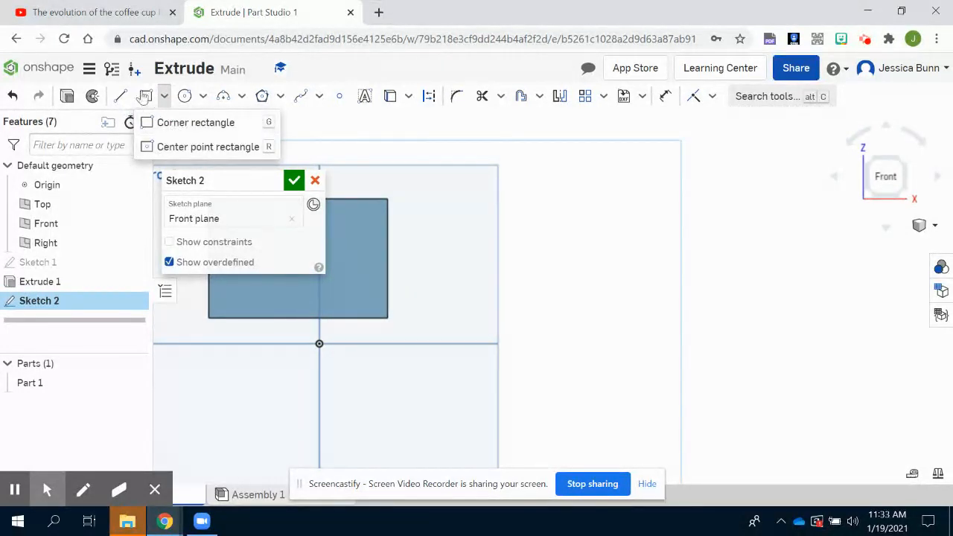
{"action": "left_click", "coordinate": [115, 99]}
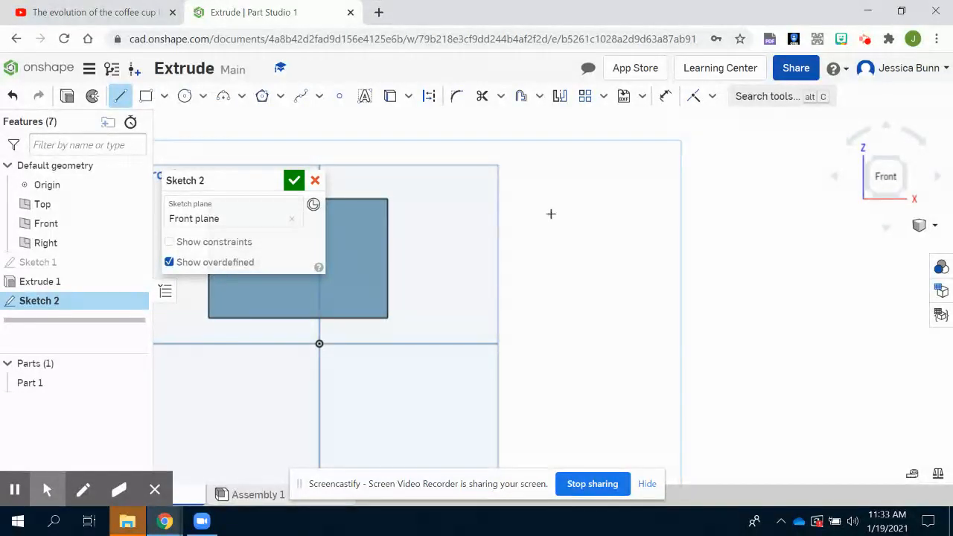
{"action": "left_click", "coordinate": [520, 199]}
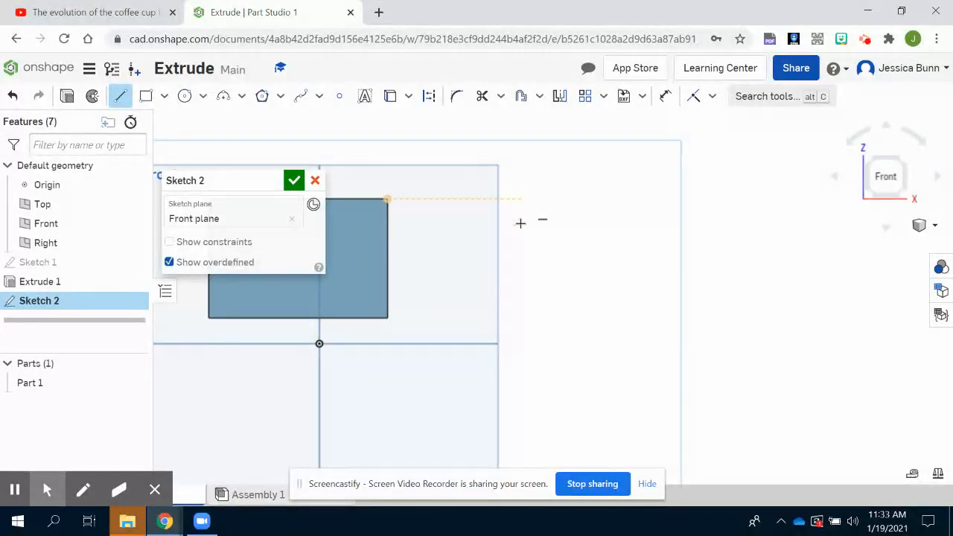
{"action": "left_click", "coordinate": [521, 314]}
{"action": "left_click", "coordinate": [656, 314]}
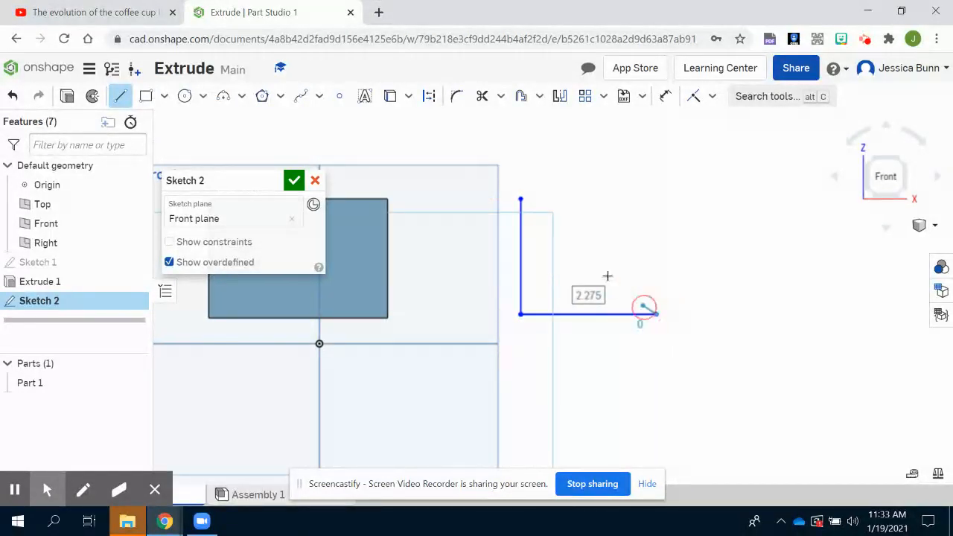
{"action": "left_click", "coordinate": [520, 199]}
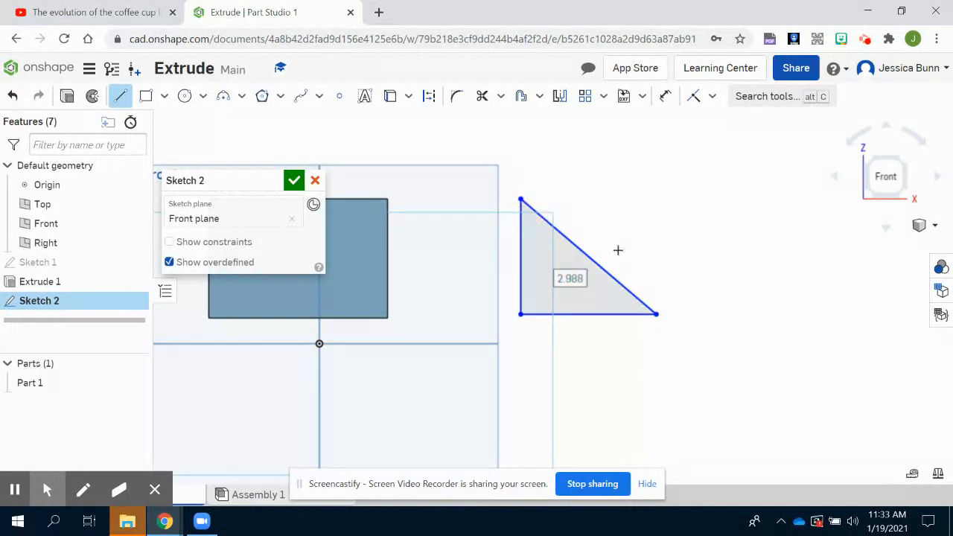
Dimension the triangle's vertical leg to 1 in and its horizontal leg to 1.2 in
{"action": "left_click", "coordinate": [660, 107]}
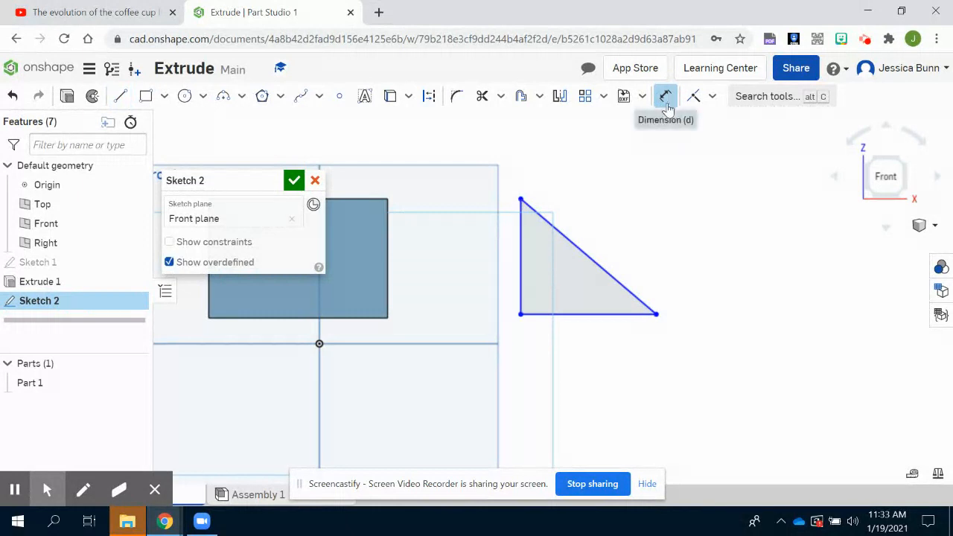
{"action": "left_click", "coordinate": [511, 259]}
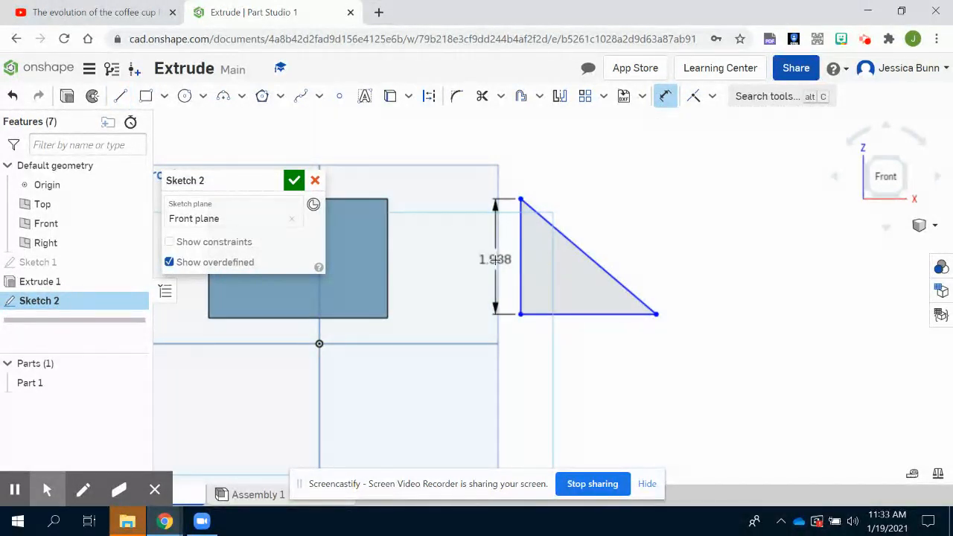
{"action": "left_click", "coordinate": [496, 260]}
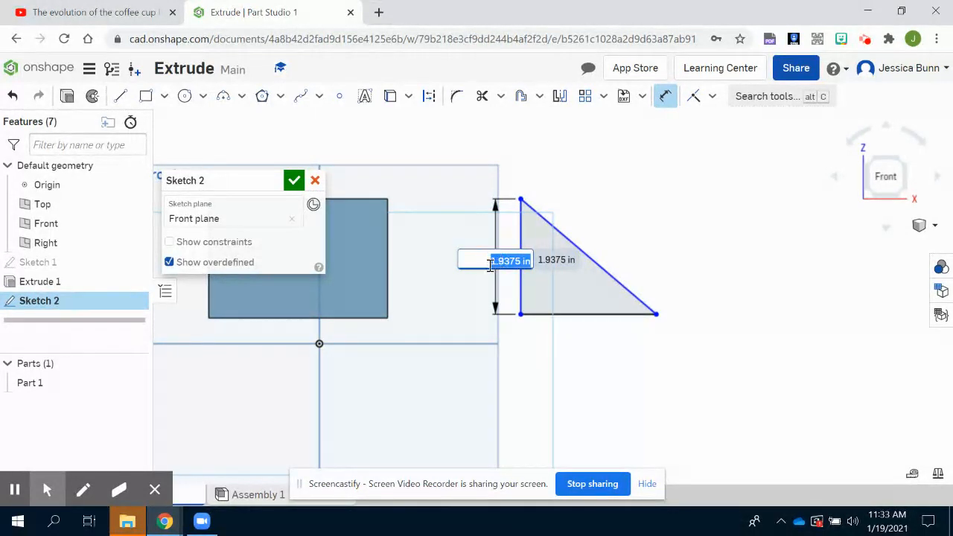
{"action": "type", "text": "1"}
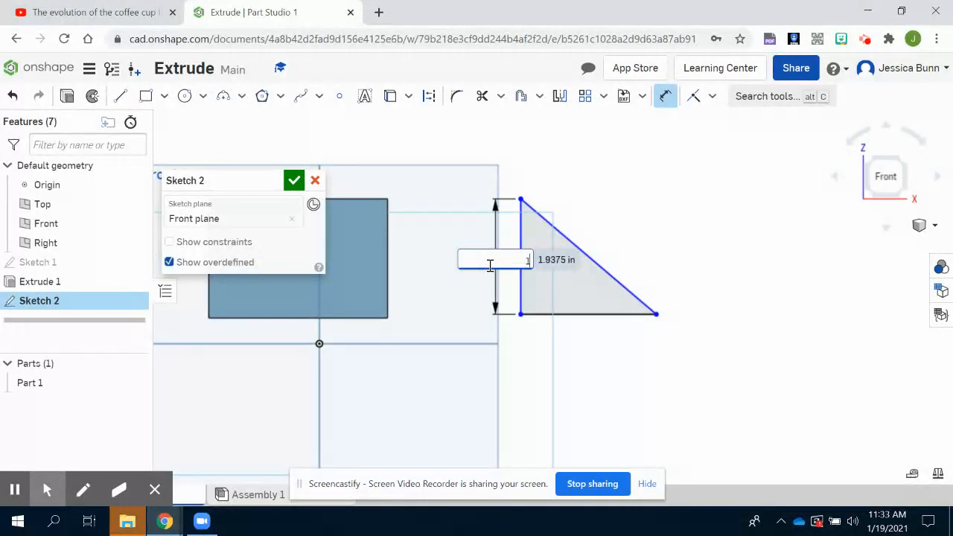
{"action": "key", "text": "Return"}
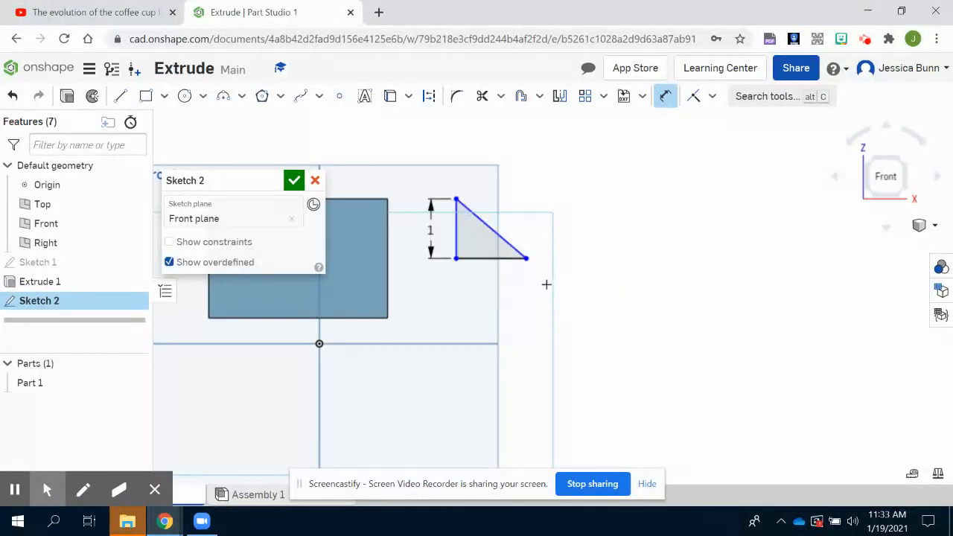
{"action": "left_click", "coordinate": [492, 259]}
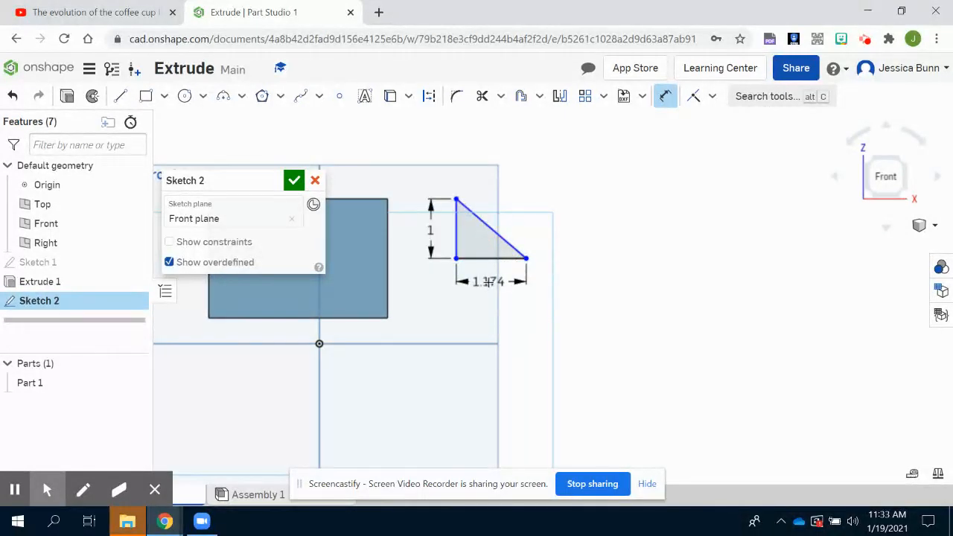
{"action": "left_click", "coordinate": [487, 281]}
{"action": "type", "text": "1.2"}
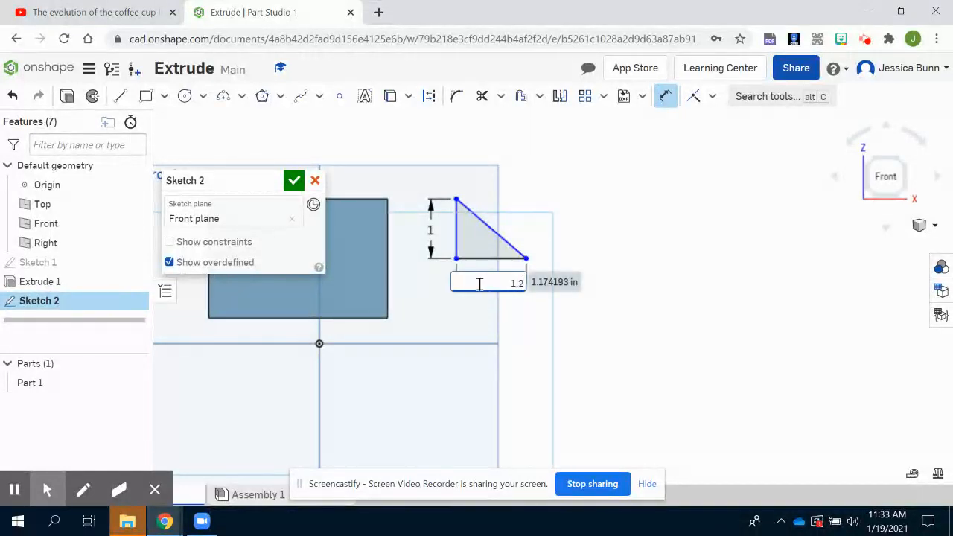
{"action": "key", "text": "Return"}
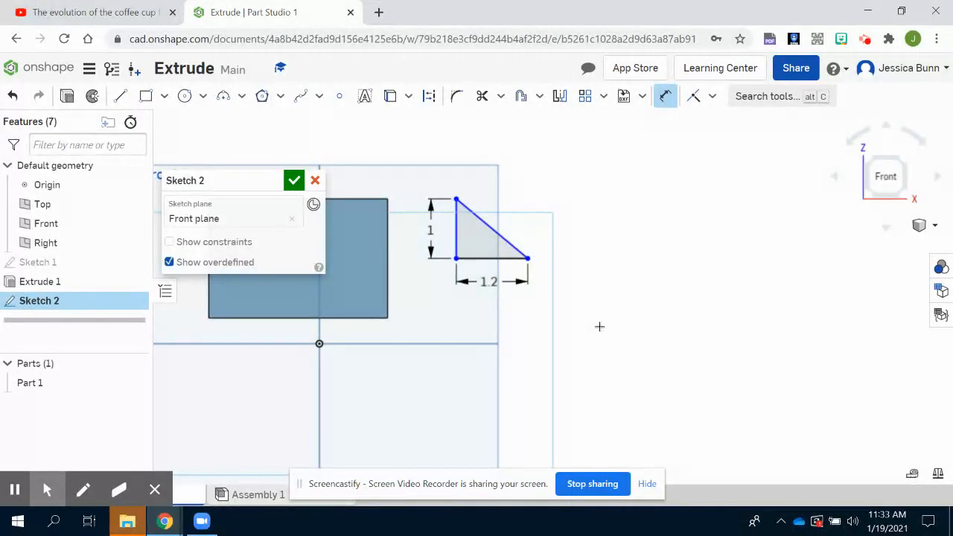
Finish the triangle sketch and extrude the triangle as a new blind solid 0.5 in deep, with the direction reversed to go behind the Front plane
{"action": "left_click", "coordinate": [292, 181]}
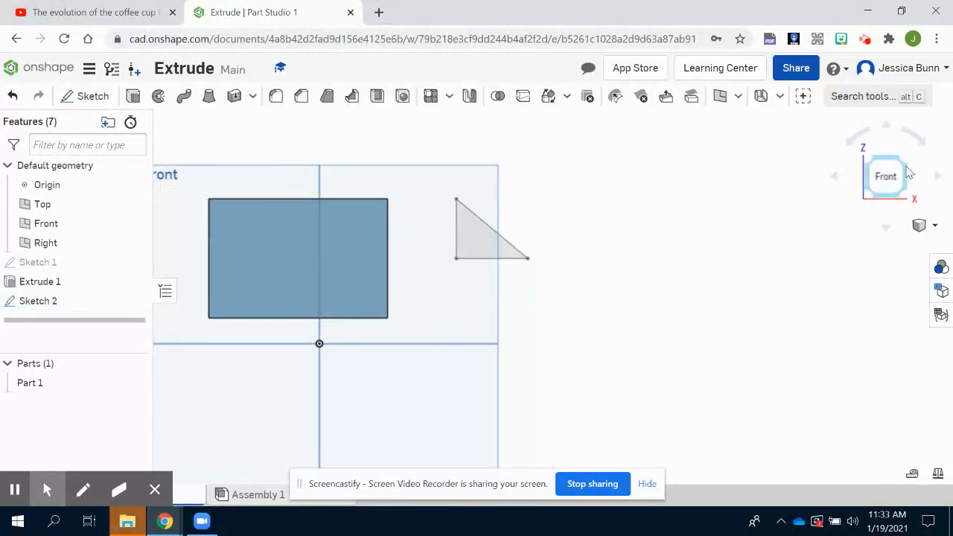
{"action": "left_click", "coordinate": [902, 167]}
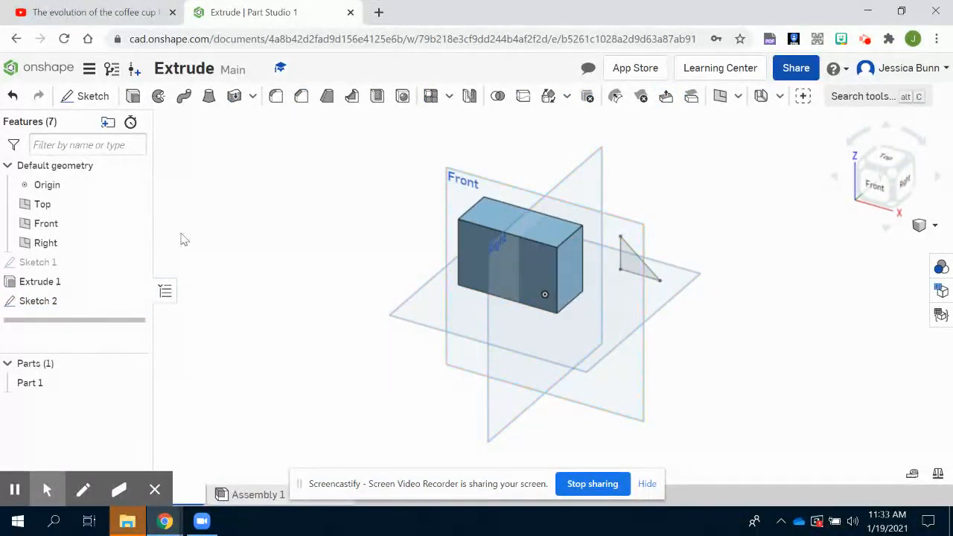
{"action": "left_click", "coordinate": [157, 103]}
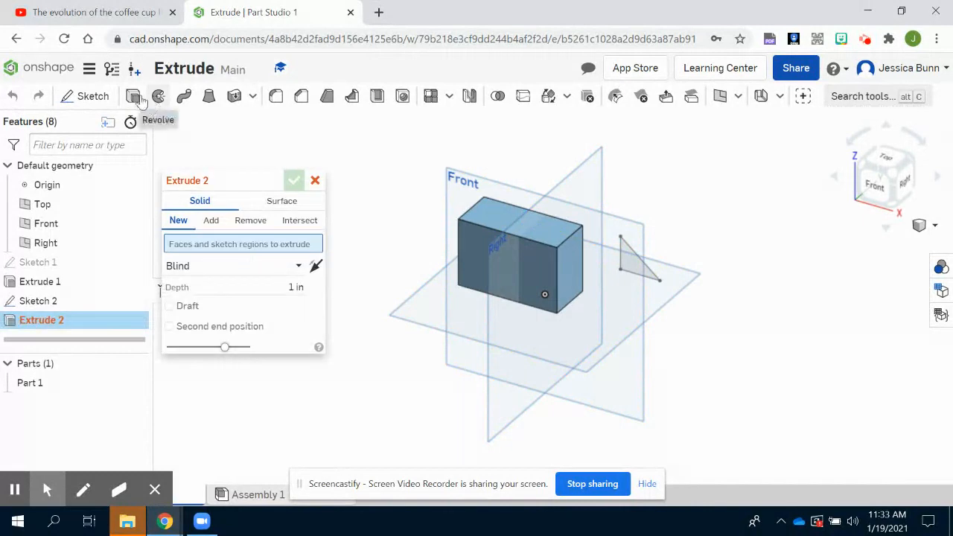
{"action": "left_click", "coordinate": [645, 270]}
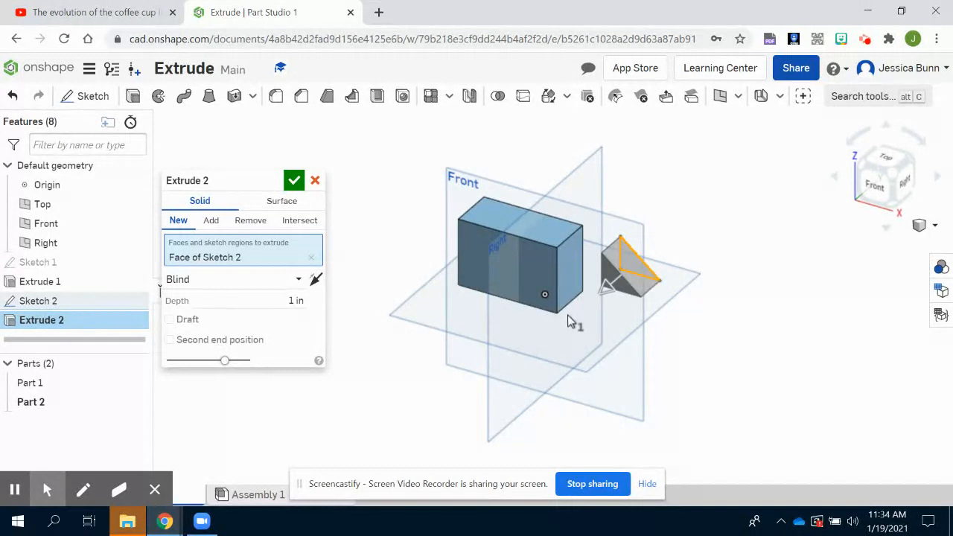
{"action": "left_click", "coordinate": [315, 282]}
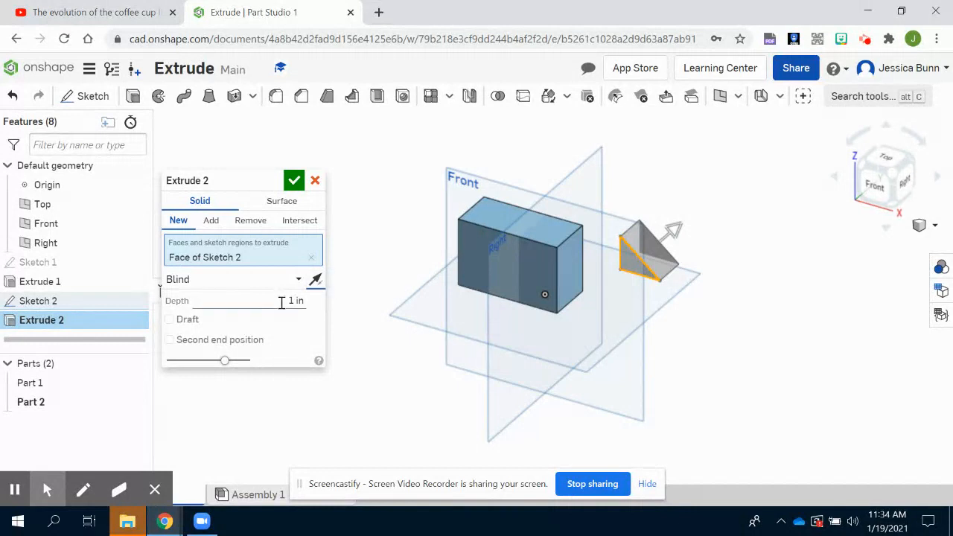
{"action": "left_click", "coordinate": [291, 300]}
{"action": "type", "text": "5"}
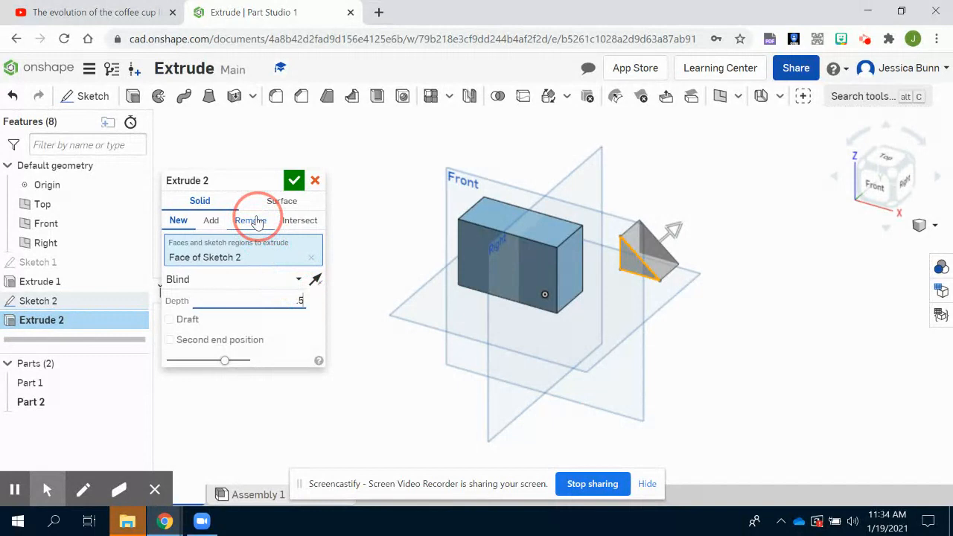
{"action": "left_click", "coordinate": [294, 183]}
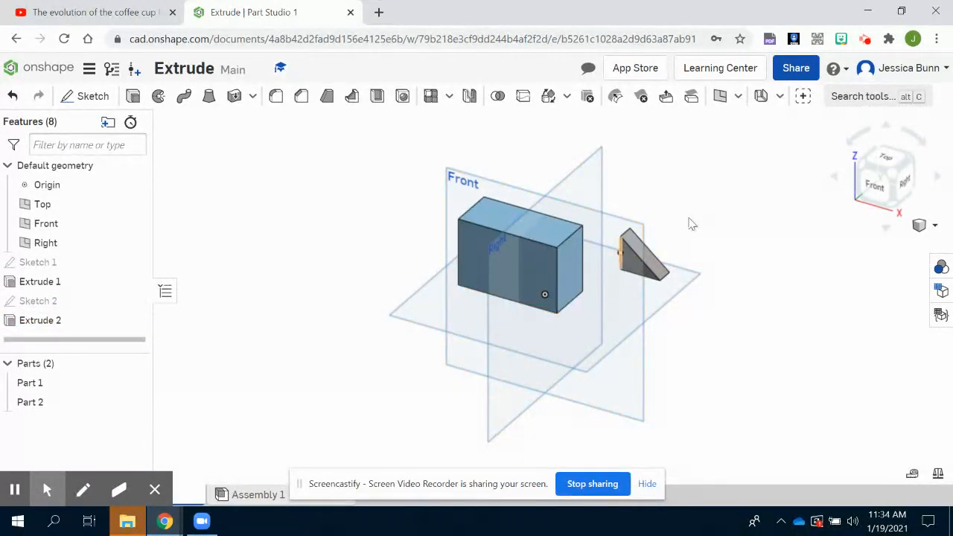
Examine both solids from the right side and in isometric view, and review the rectangular block's extrude settings without changing them
{"action": "left_click", "coordinate": [905, 186]}
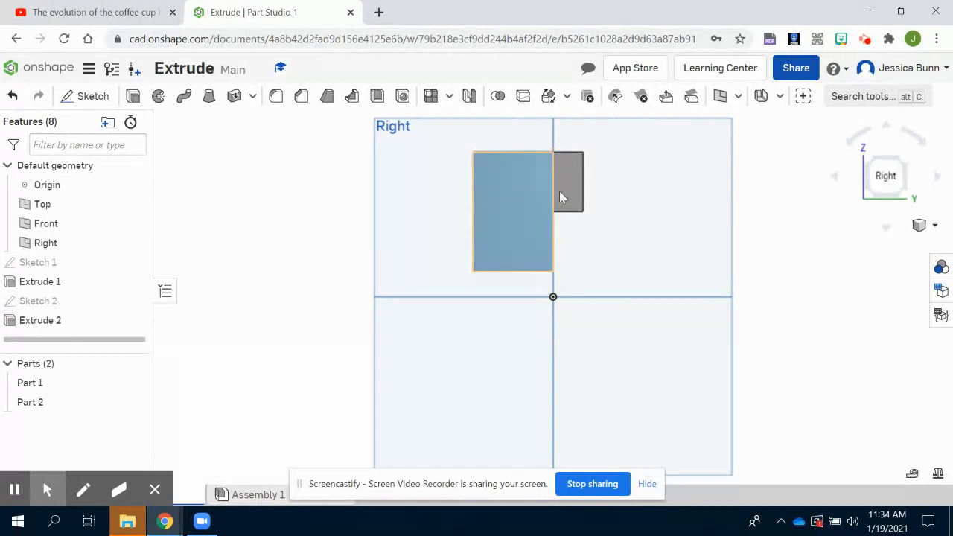
{"action": "left_click", "coordinate": [882, 168]}
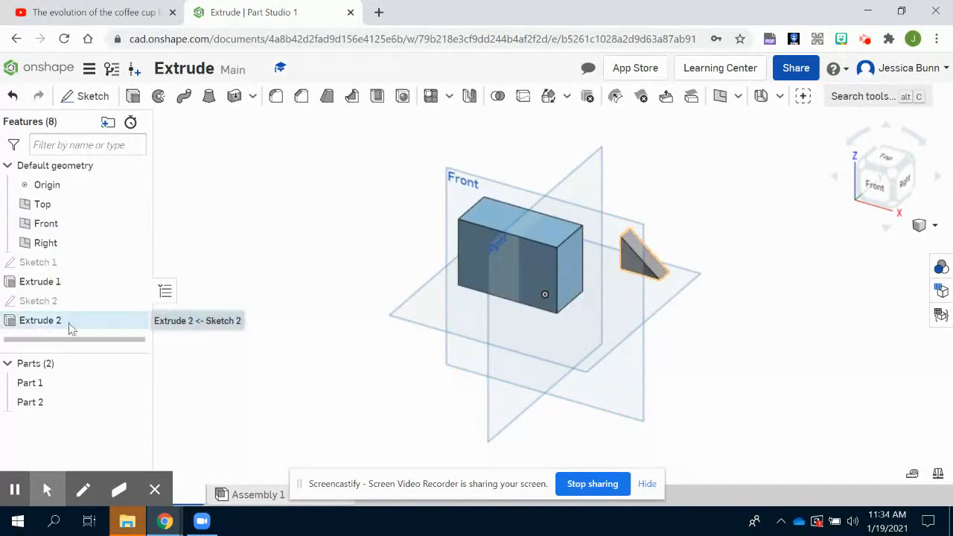
{"action": "double_click", "coordinate": [29, 282]}
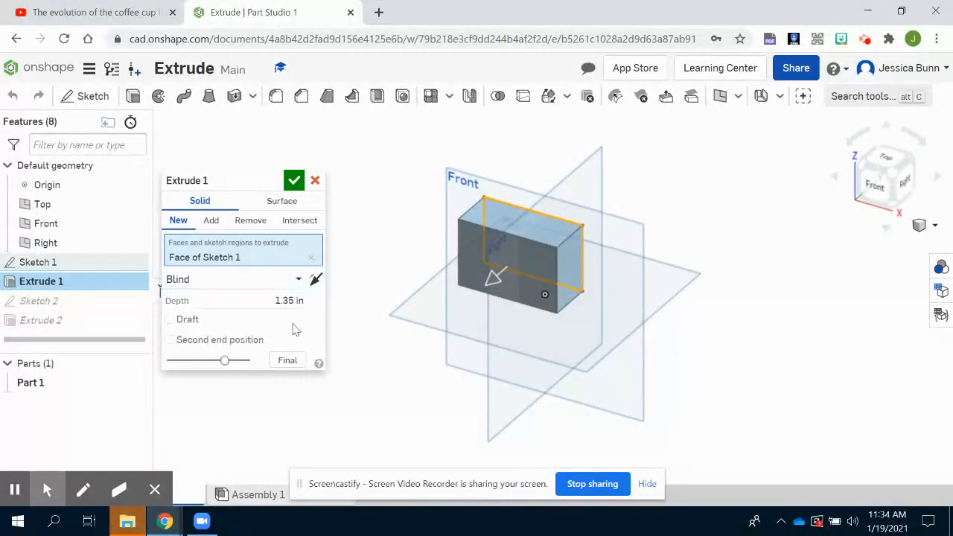
{"action": "left_click", "coordinate": [314, 181]}
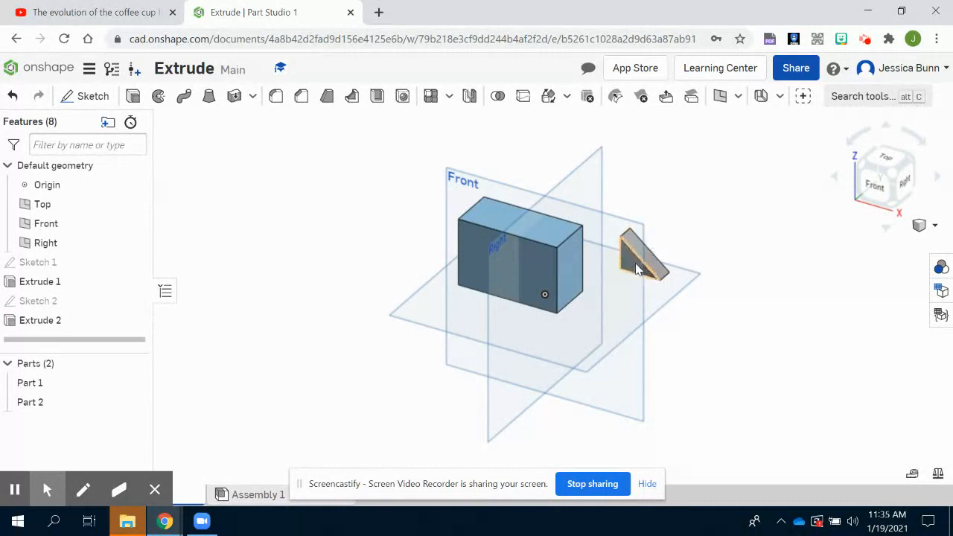
Edit the triangle's extrude to add a 10 deg draft that flares outward away from the sketch, previewing the opposite draft direction before accepting
{"action": "double_click", "coordinate": [34, 329]}
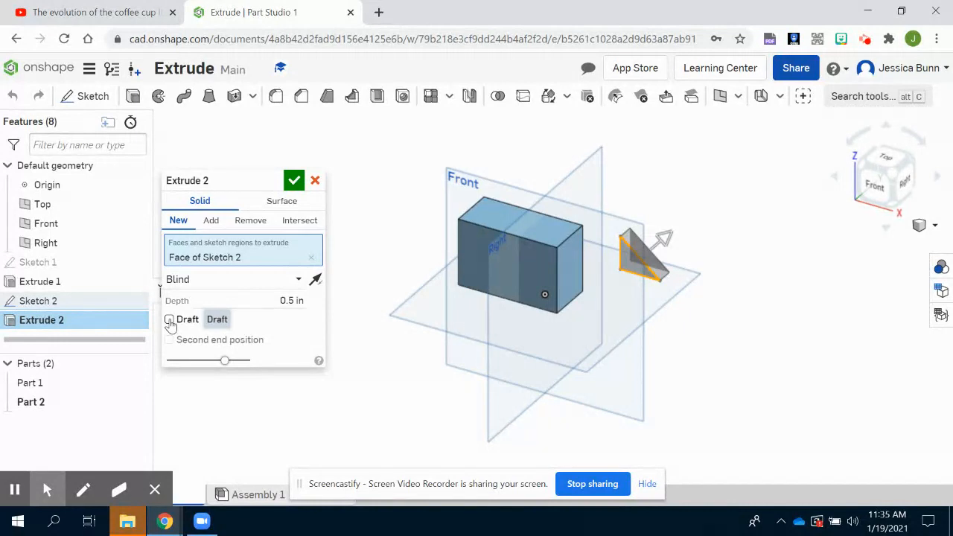
{"action": "left_click", "coordinate": [170, 322]}
{"action": "double_click", "coordinate": [291, 320]}
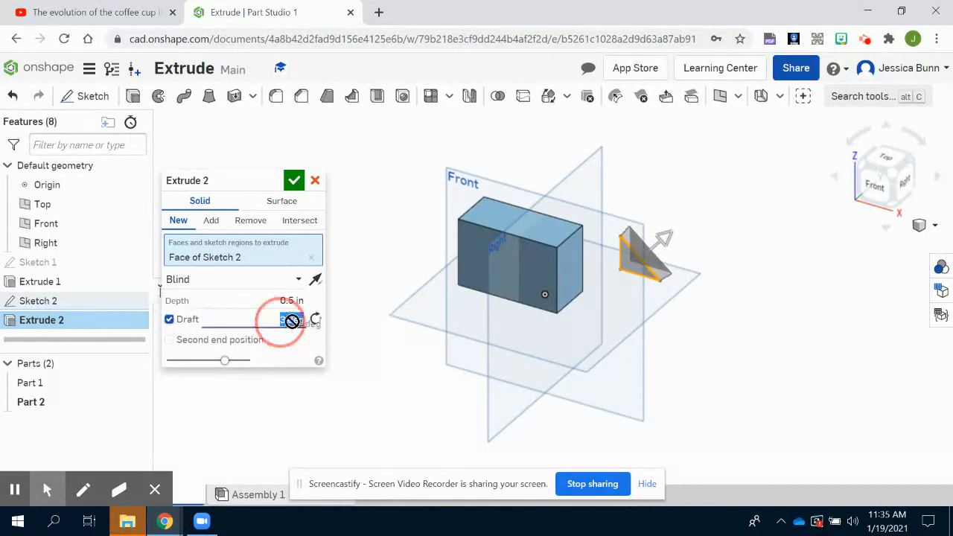
{"action": "left_click", "coordinate": [294, 319]}
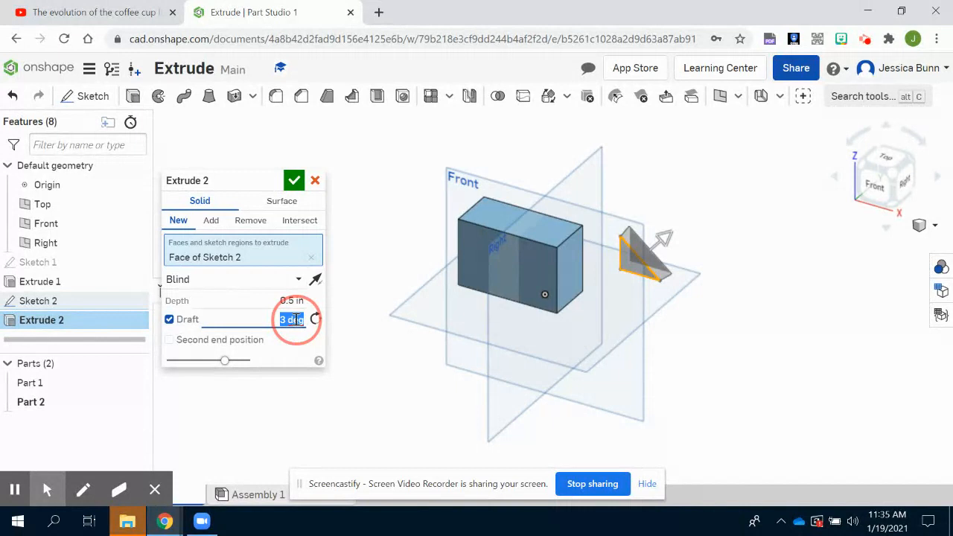
{"action": "key", "text": "BackSpace"}
{"action": "type", "text": "10"}
{"action": "left_click", "coordinate": [627, 236]}
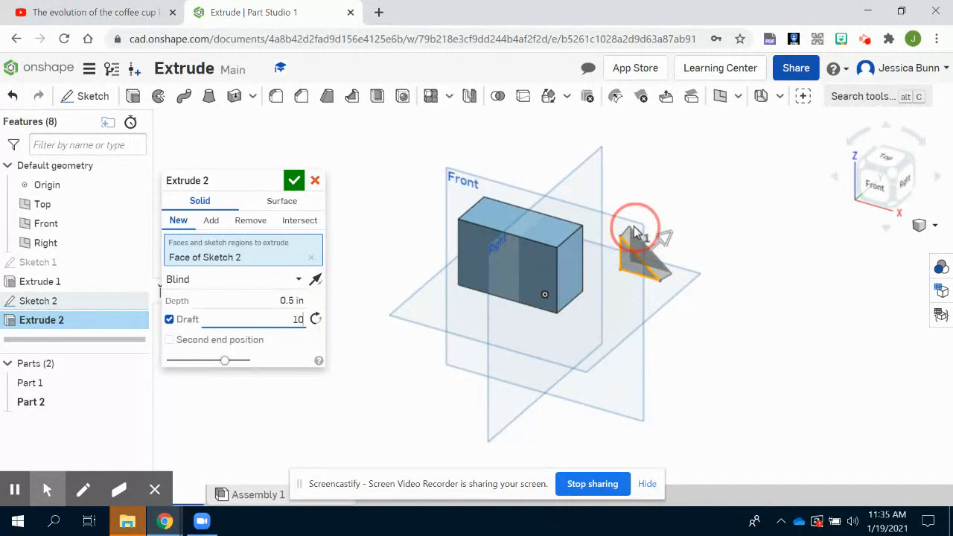
{"action": "left_click", "coordinate": [313, 322]}
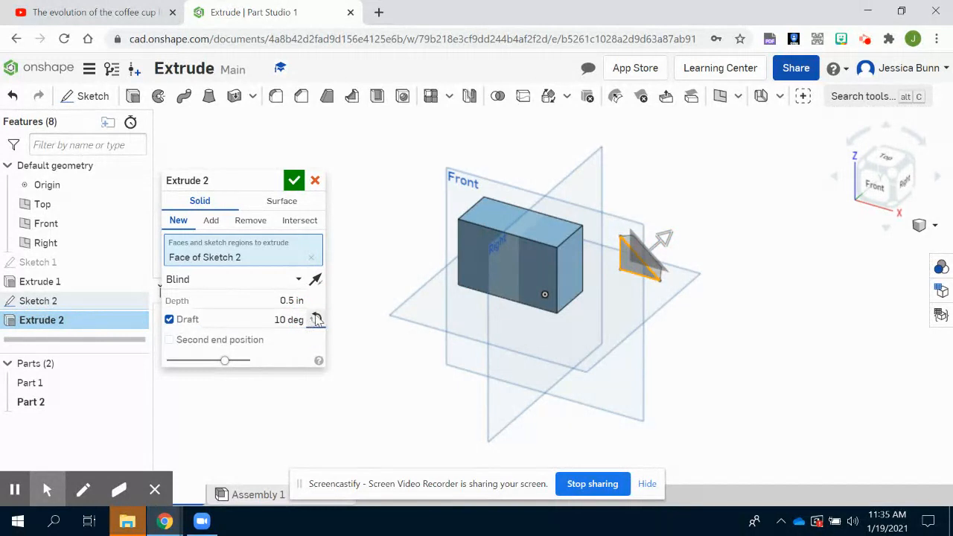
{"action": "left_click", "coordinate": [316, 320]}
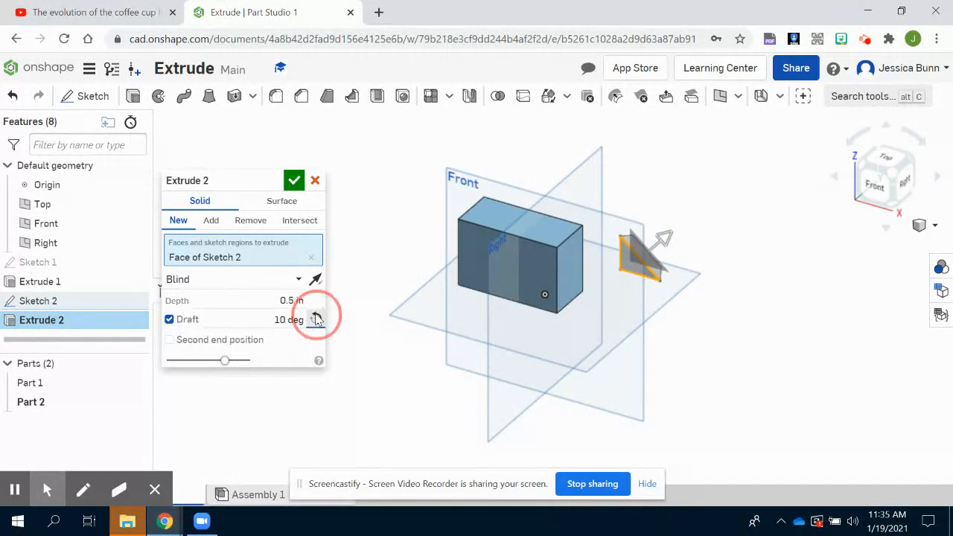
{"action": "left_click", "coordinate": [294, 180]}
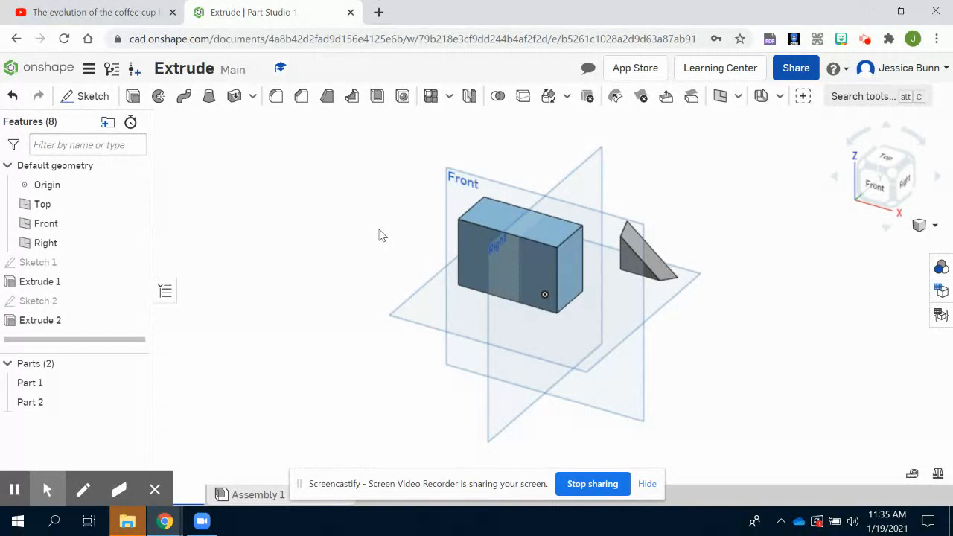
Start a new sketch on the Front plane and draw a corner rectangle about 2.21 in wide and 1.23 in high below the triangular solid
{"action": "left_click", "coordinate": [88, 97]}
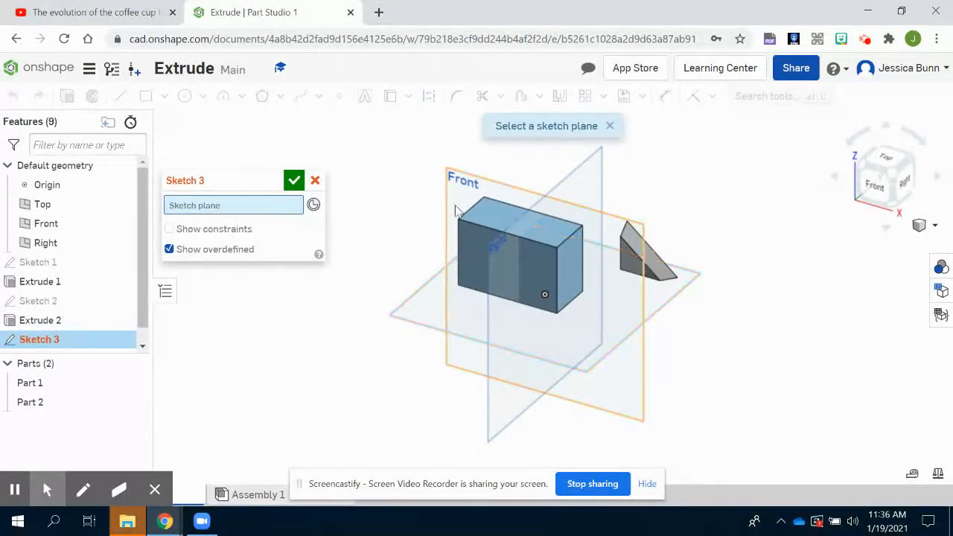
{"action": "left_click", "coordinate": [463, 179]}
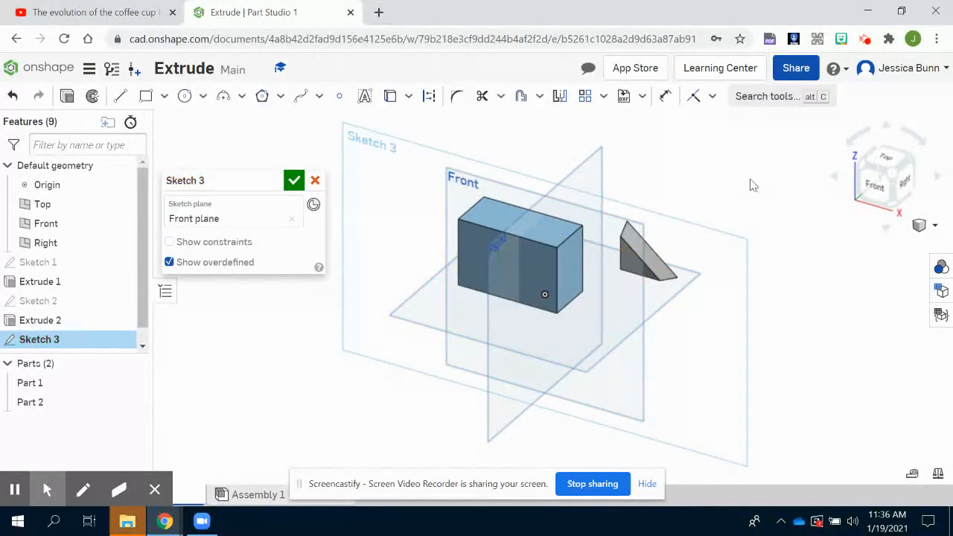
{"action": "left_click", "coordinate": [870, 186]}
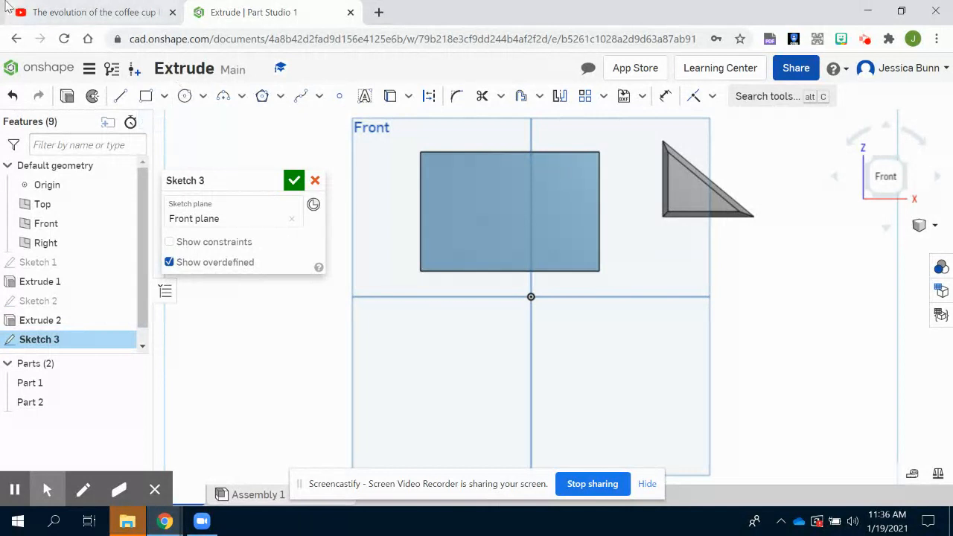
{"action": "left_click", "coordinate": [145, 96]}
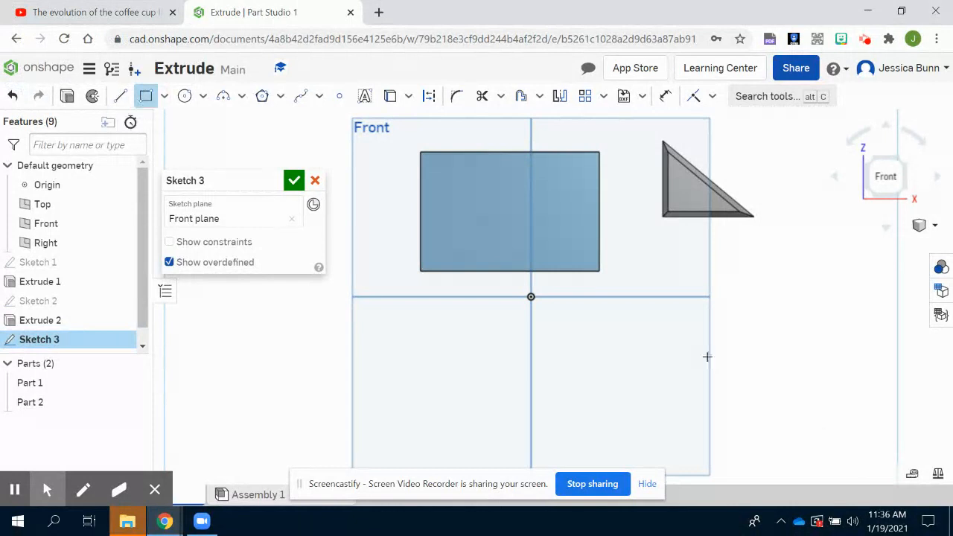
{"action": "left_click", "coordinate": [665, 287]}
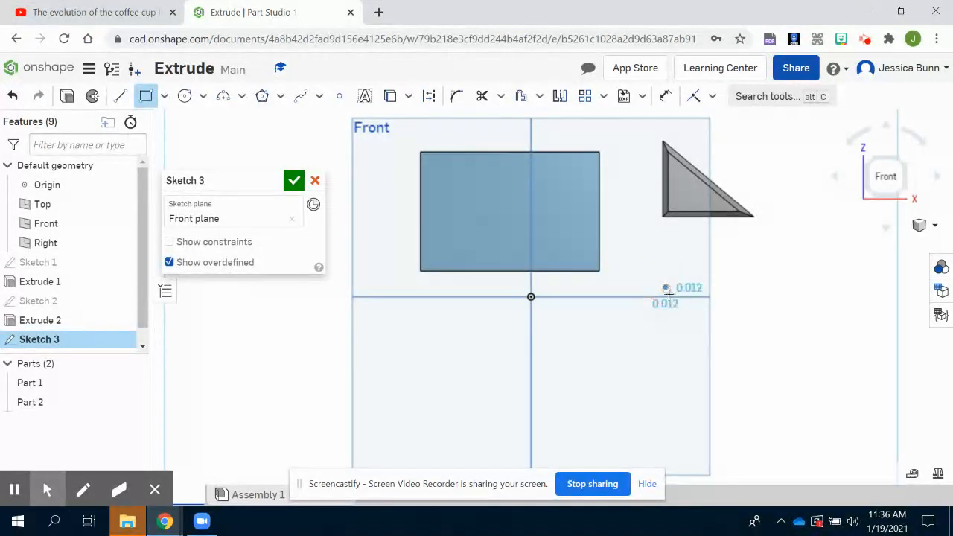
{"action": "left_click", "coordinate": [797, 360]}
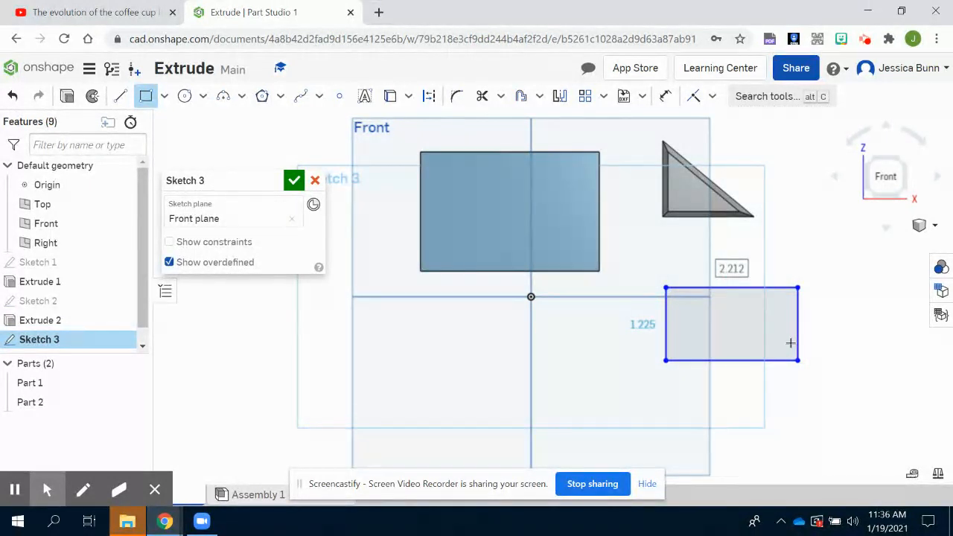
Set the new rectangle's width to 1.25 in and height to 0.75 in, and finish the sketch
{"action": "type", "text": "1"}
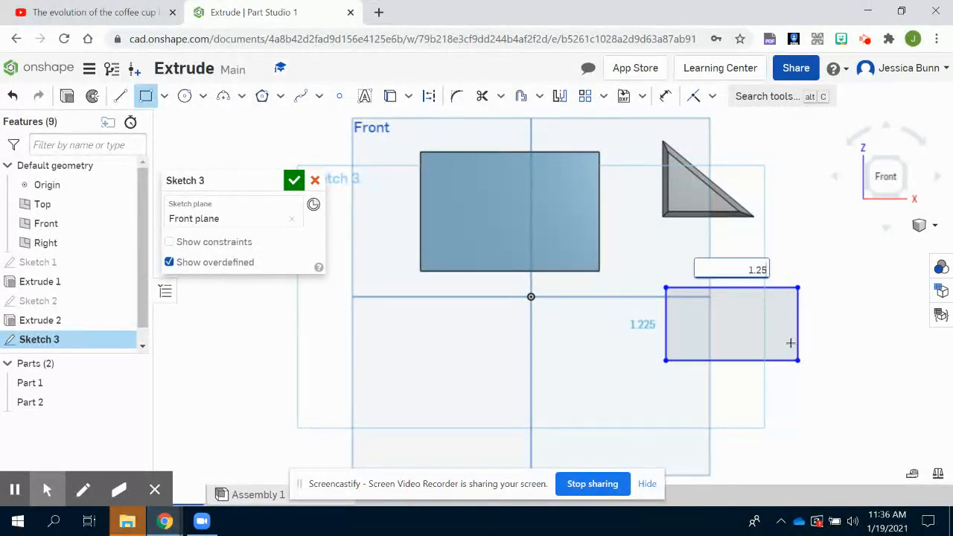
{"action": "type", "text": ".25"}
{"action": "key", "text": "Return"}
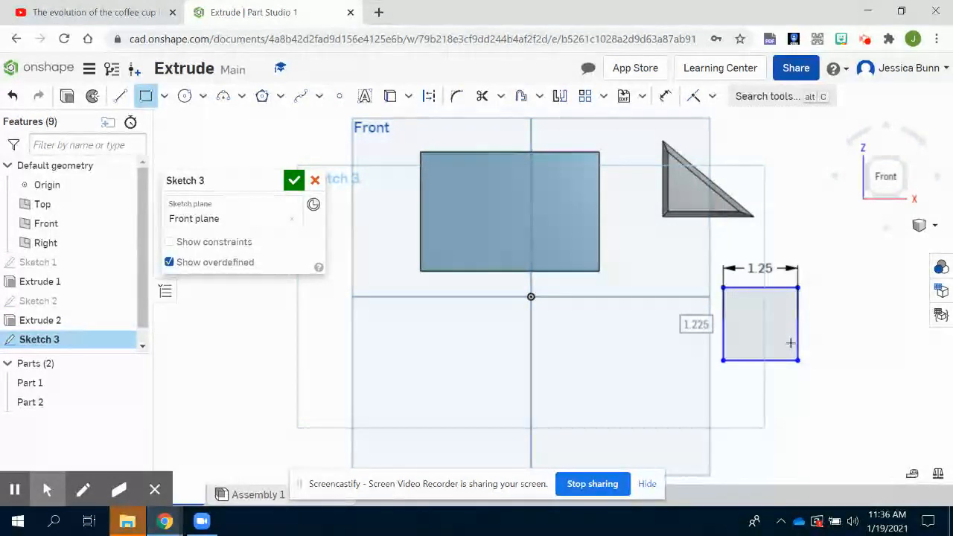
{"action": "type", "text": "."}
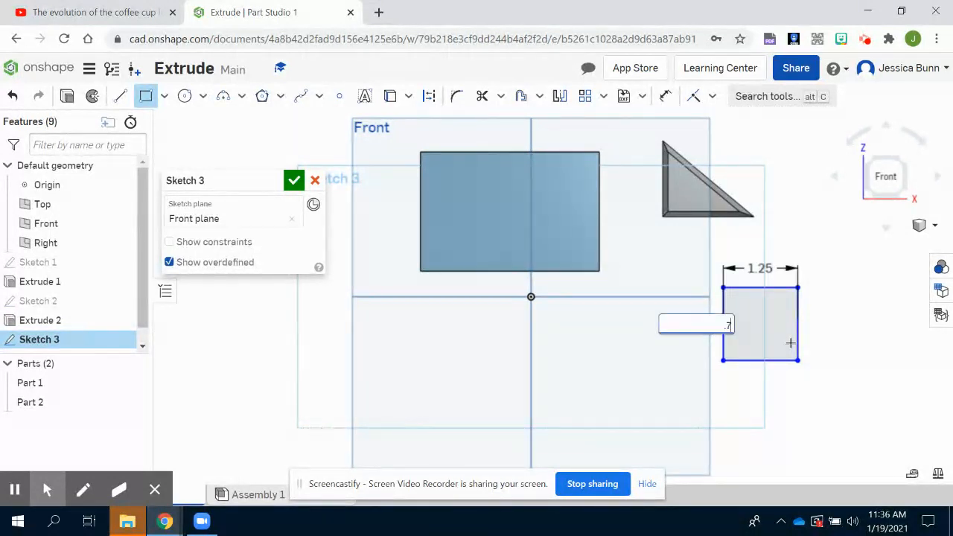
{"action": "type", "text": "75"}
{"action": "key", "text": "Return"}
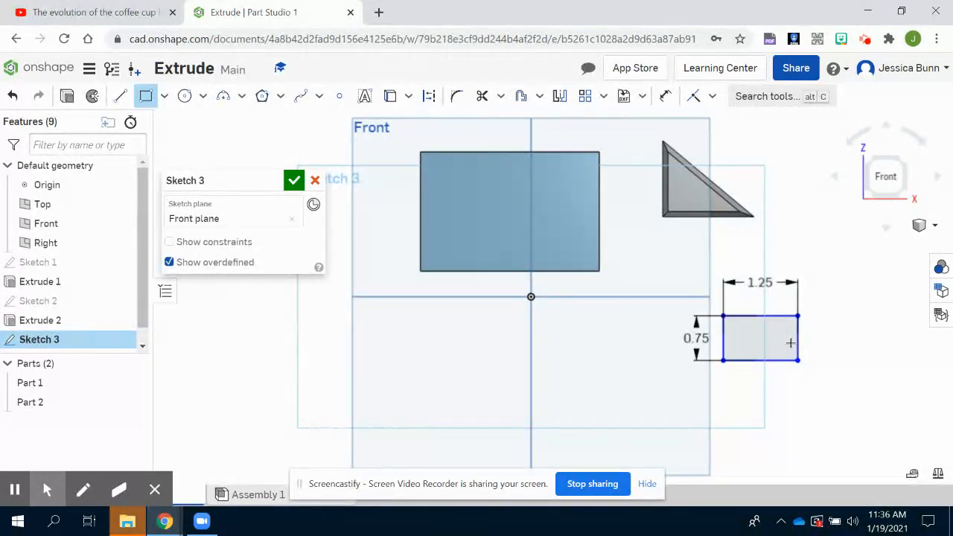
{"action": "left_click", "coordinate": [294, 181]}
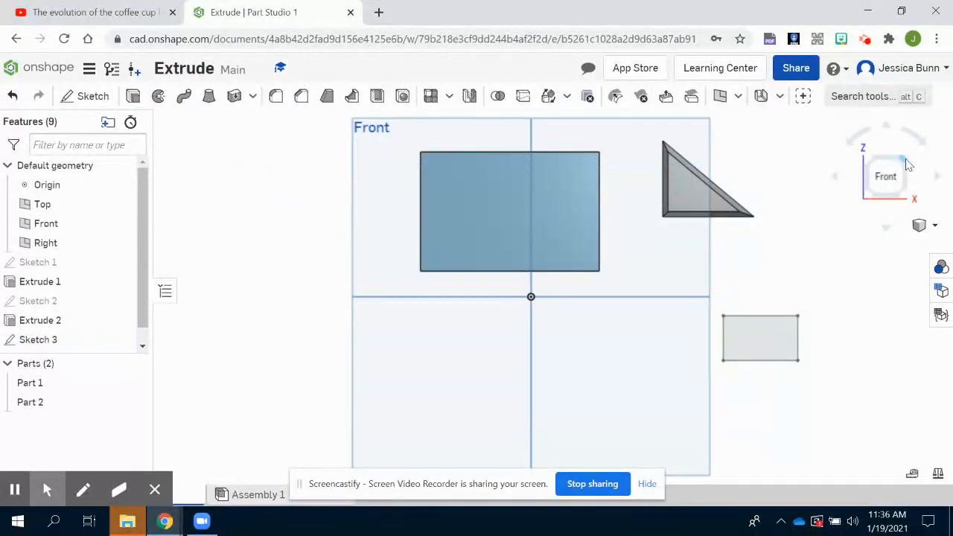
Extrude the small rectangle 0.5 in as a new blind solid with its direction flipped toward the back of the Front plane
{"action": "left_click", "coordinate": [904, 164]}
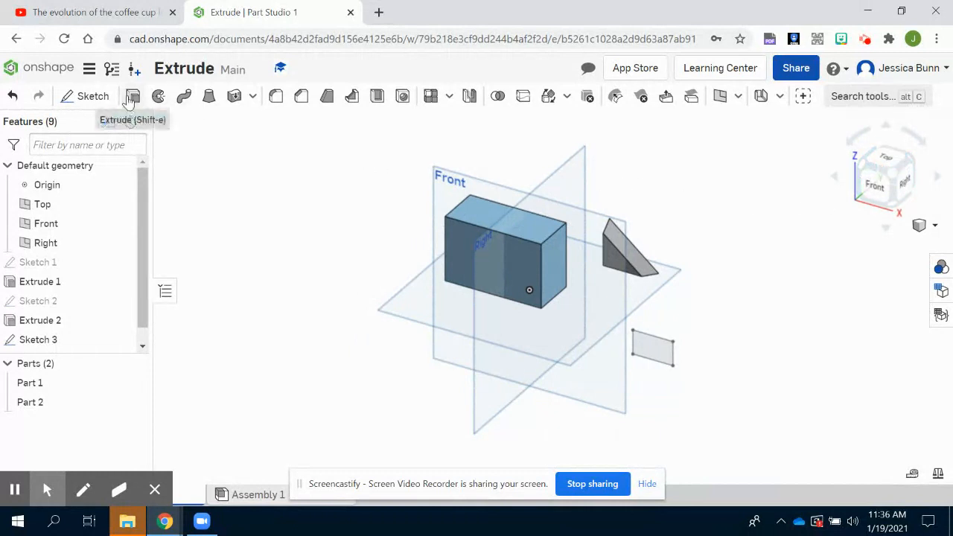
{"action": "key", "text": "shift+e"}
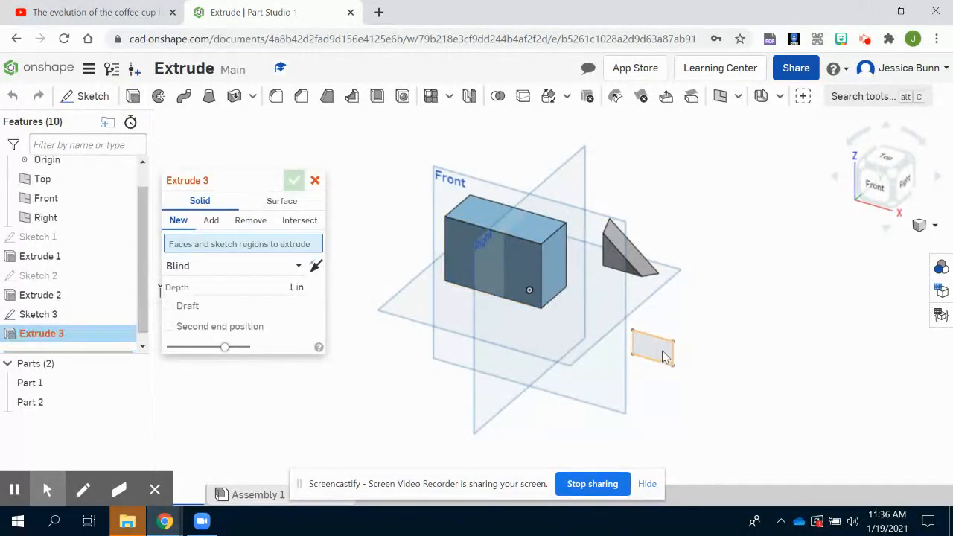
{"action": "left_click", "coordinate": [661, 356]}
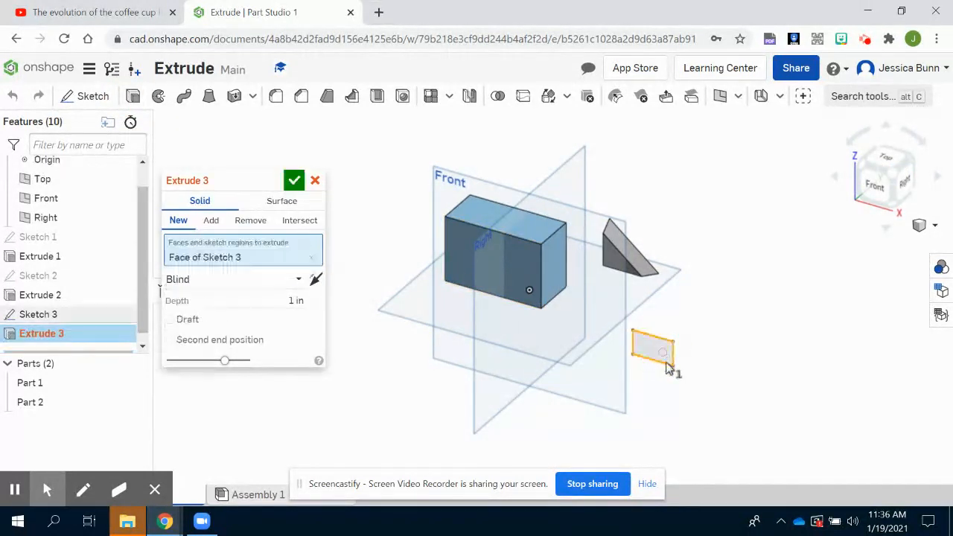
{"action": "left_click", "coordinate": [316, 280]}
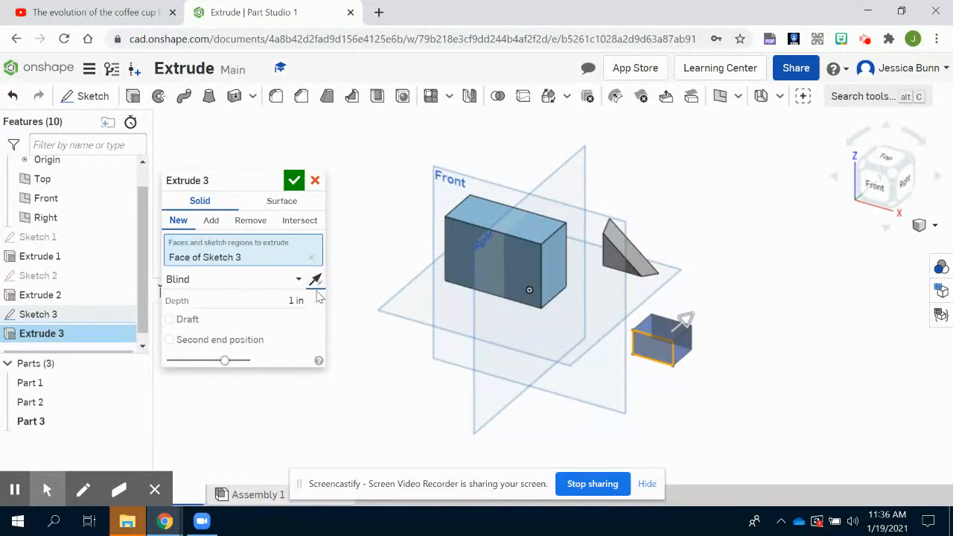
{"action": "left_click", "coordinate": [284, 300]}
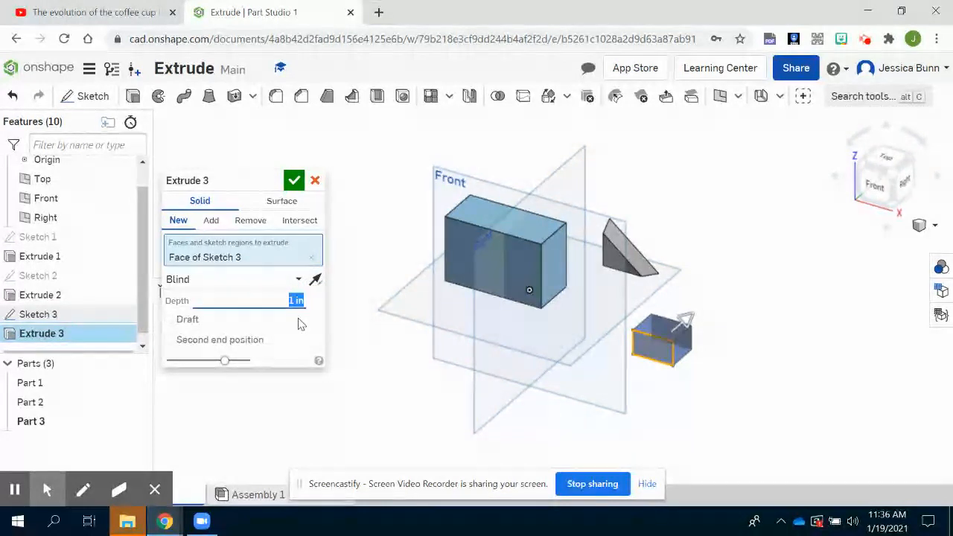
{"action": "key", "text": "BackSpace"}
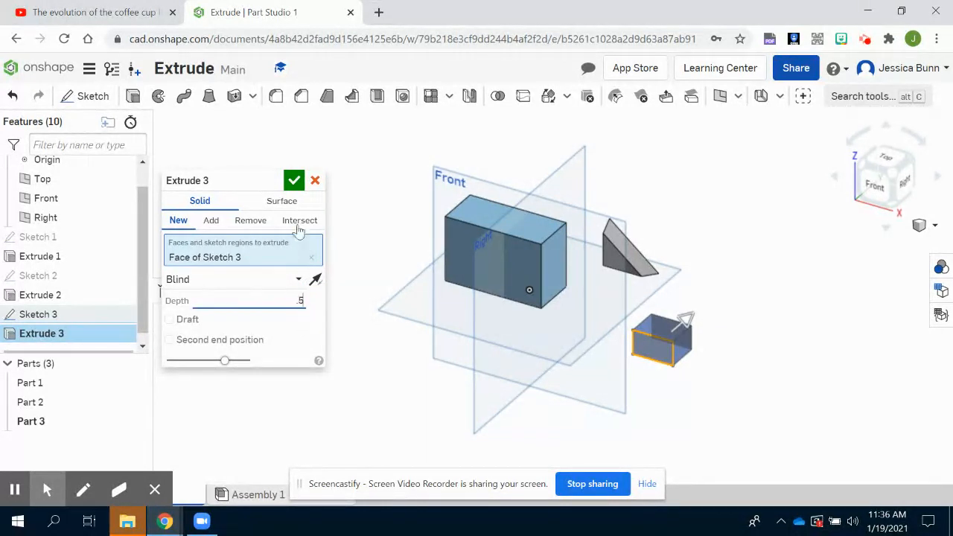
{"action": "left_click", "coordinate": [294, 180]}
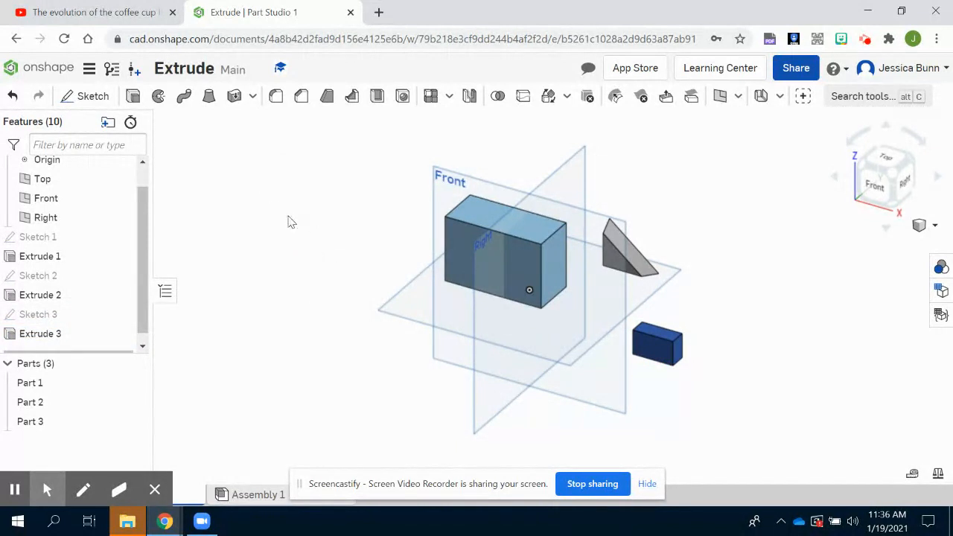
Start a sketch on the small block's front face and draw a closed triangle inside it with sides about 0.33 to 0.37 in long
{"action": "left_click", "coordinate": [67, 96]}
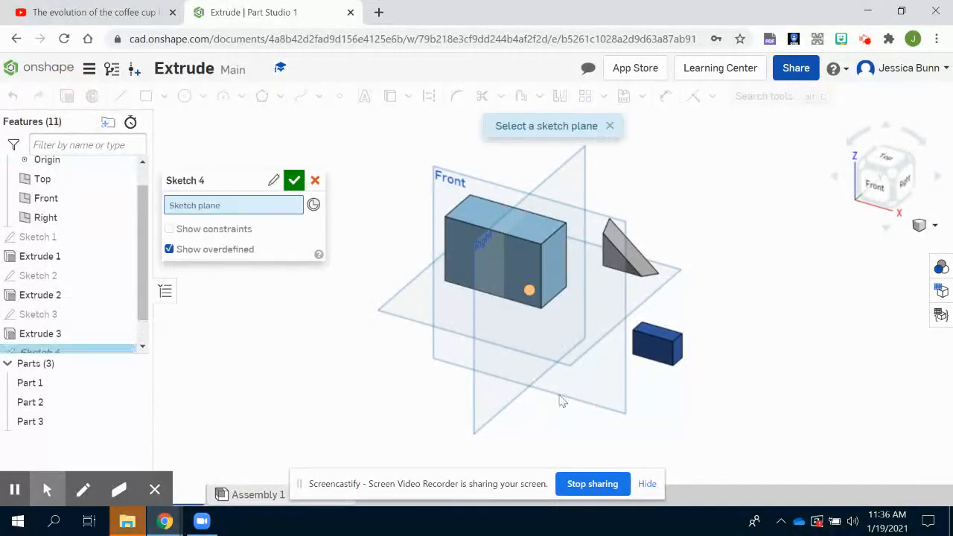
{"action": "scroll", "coordinate": [665, 358], "scroll_direction": "up", "scroll_amount": 5}
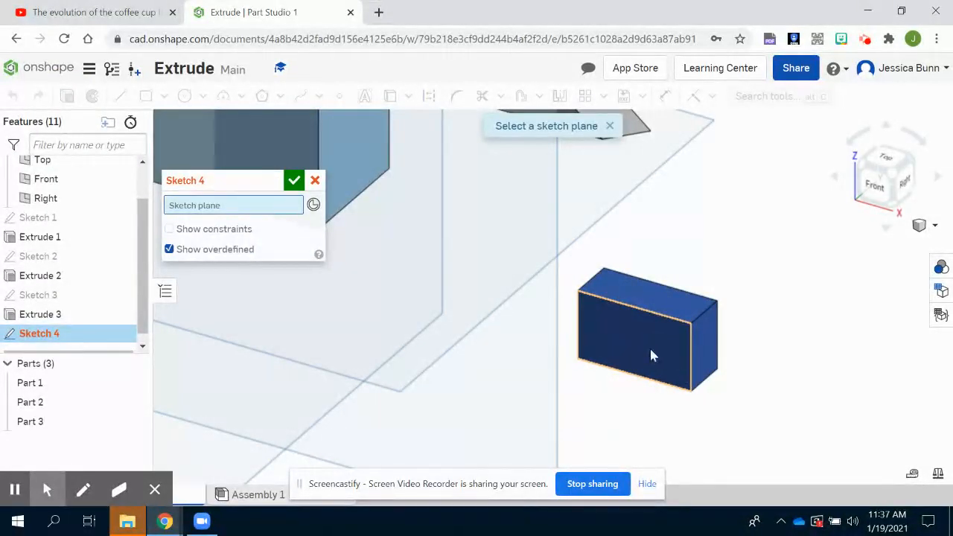
{"action": "left_click", "coordinate": [637, 344]}
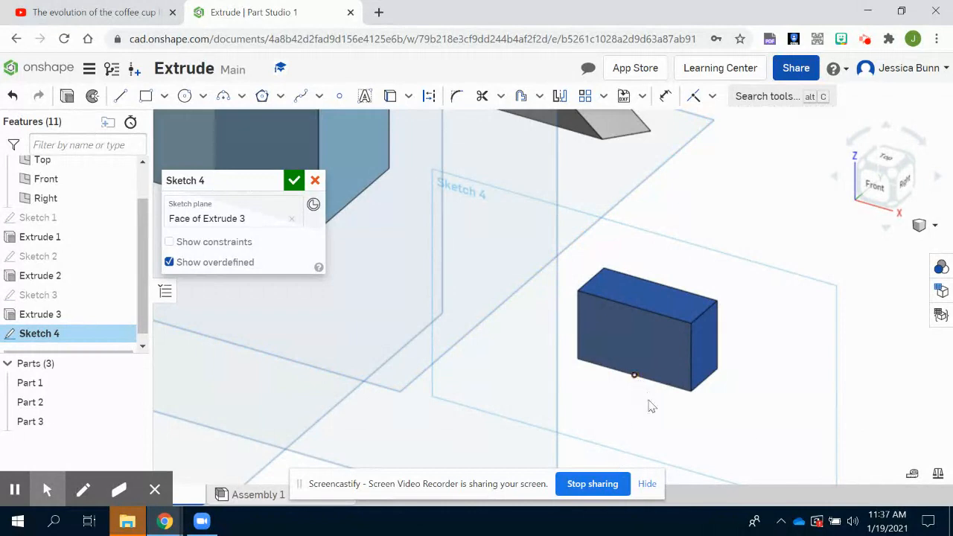
{"action": "left_click", "coordinate": [874, 186]}
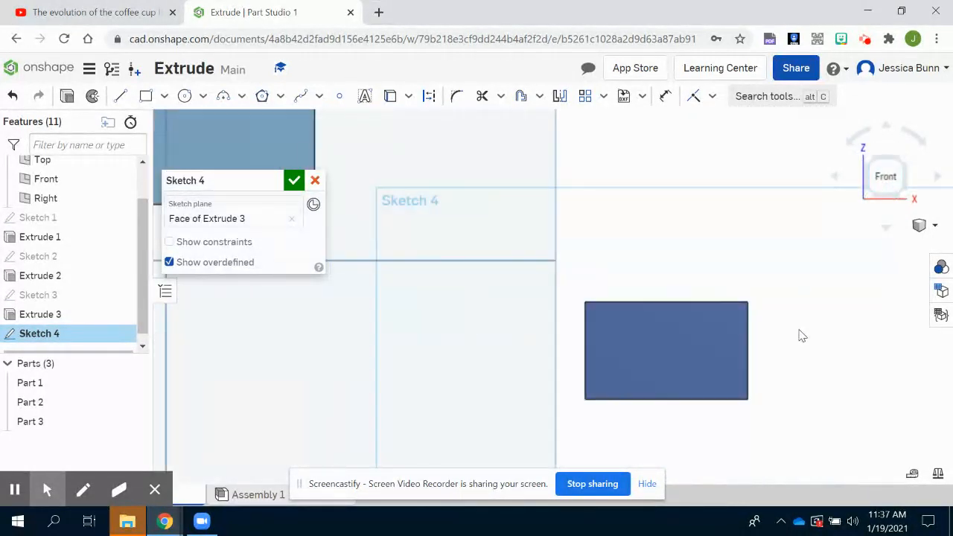
{"action": "left_click", "coordinate": [786, 308]}
{"action": "middle_click_drag", "start_coordinate": [770, 300], "coordinate": [828, 295]}
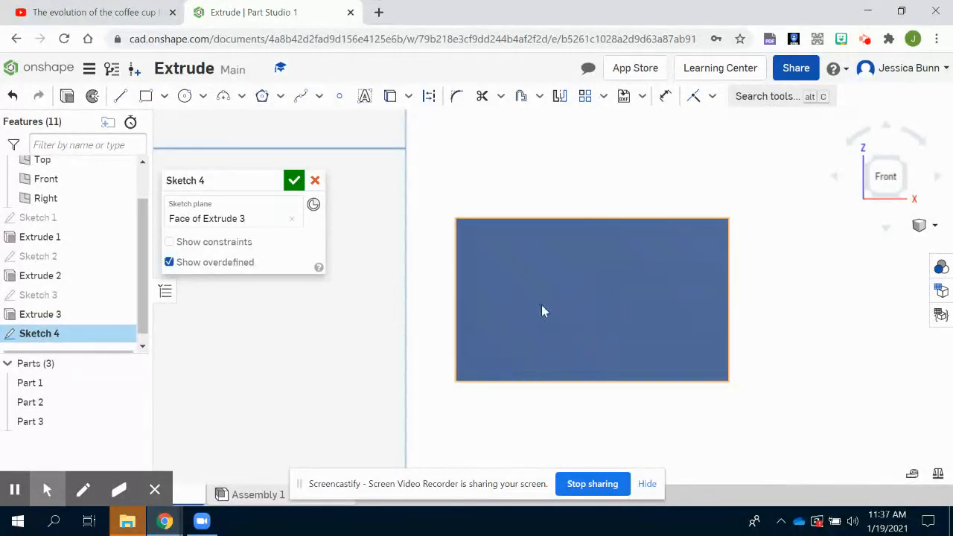
{"action": "left_click", "coordinate": [120, 96]}
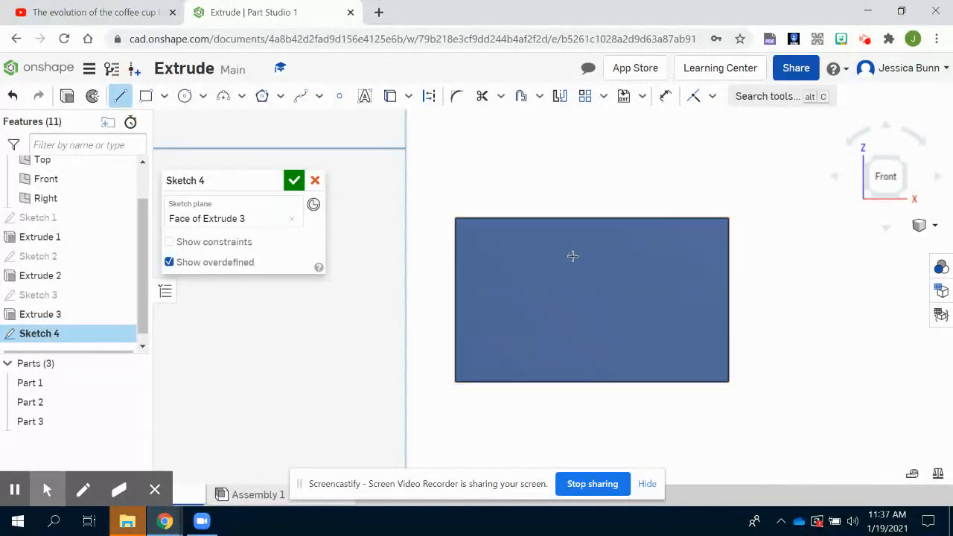
{"action": "left_click", "coordinate": [533, 317]}
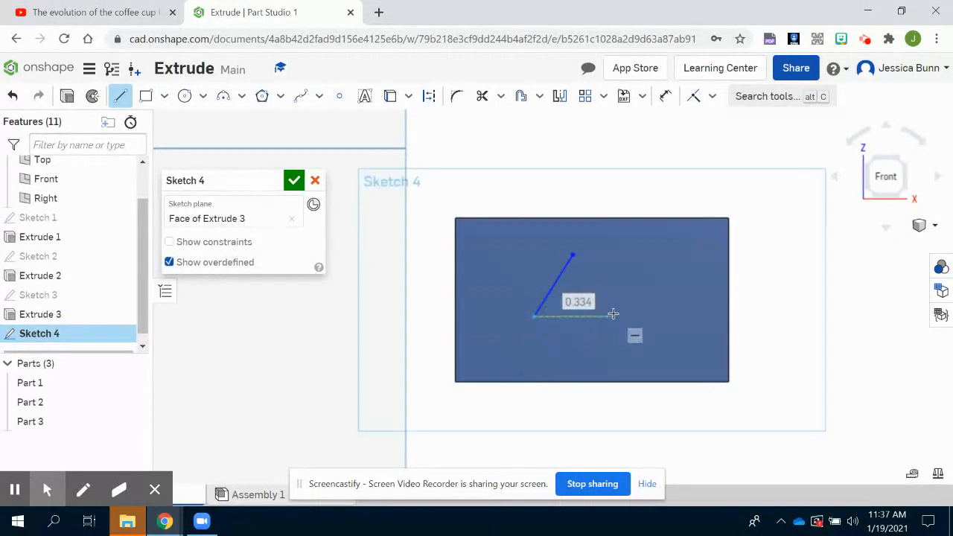
{"action": "left_click", "coordinate": [608, 302]}
{"action": "left_click", "coordinate": [572, 255]}
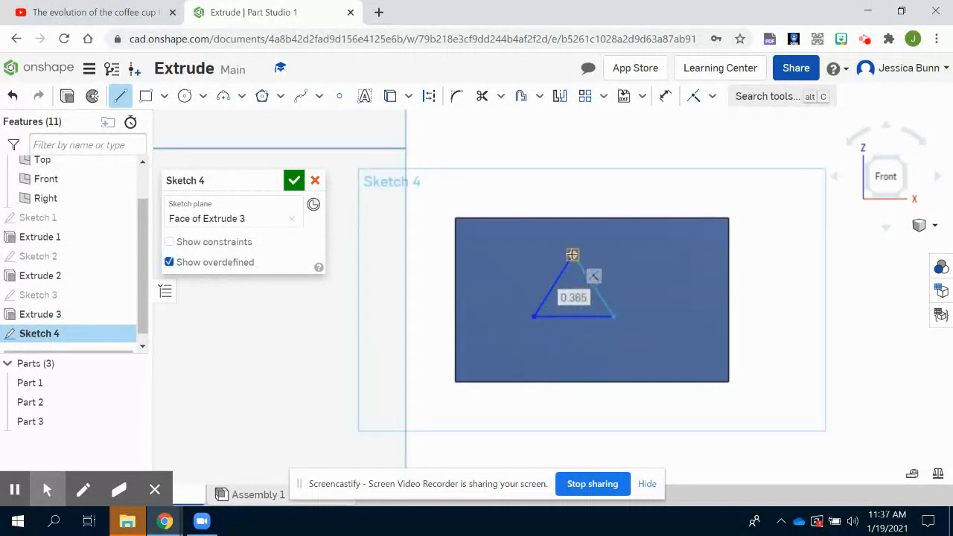
{"action": "right_click", "coordinate": [685, 265]}
{"action": "left_click", "coordinate": [733, 276]}
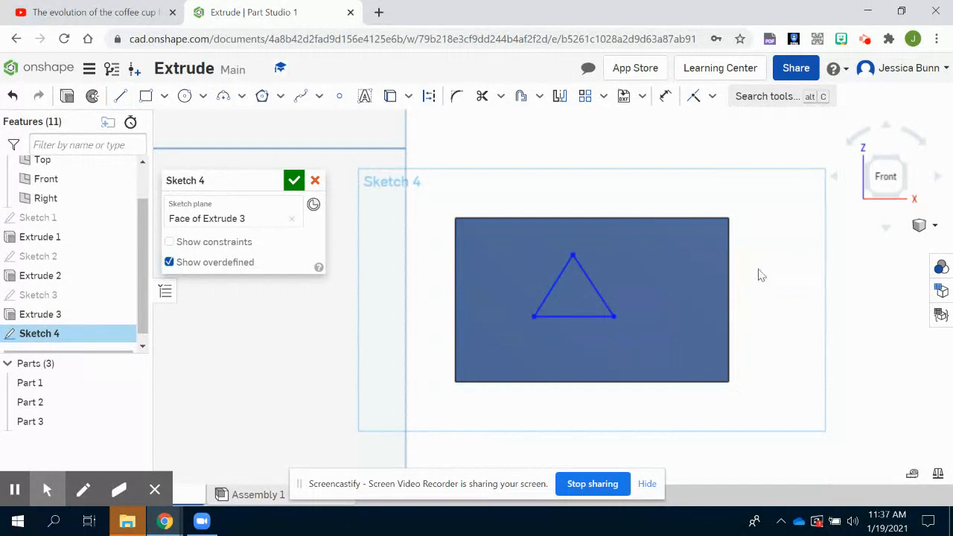
Apply a horizontal constraint to the triangle's base and make all three sides equal in length
{"action": "left_click", "coordinate": [712, 97]}
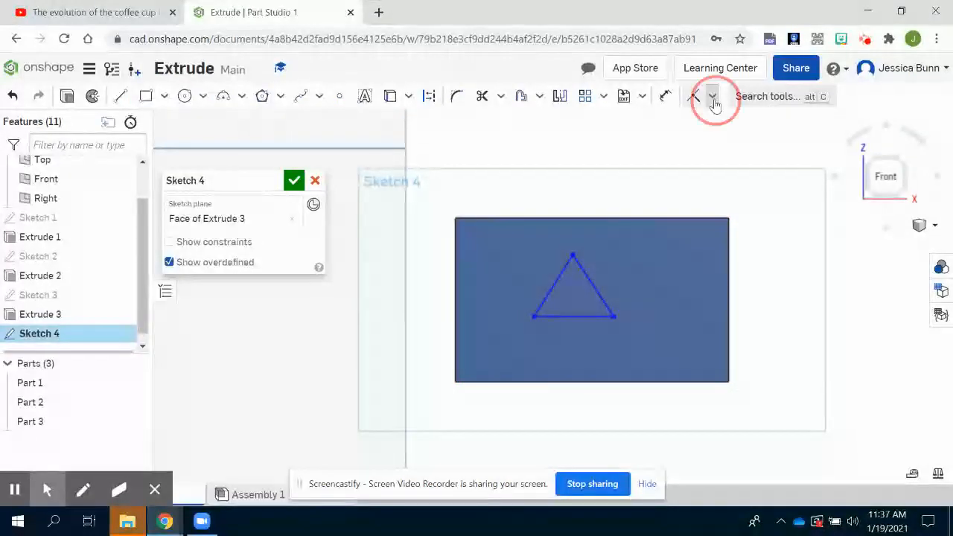
{"action": "left_click", "coordinate": [713, 221]}
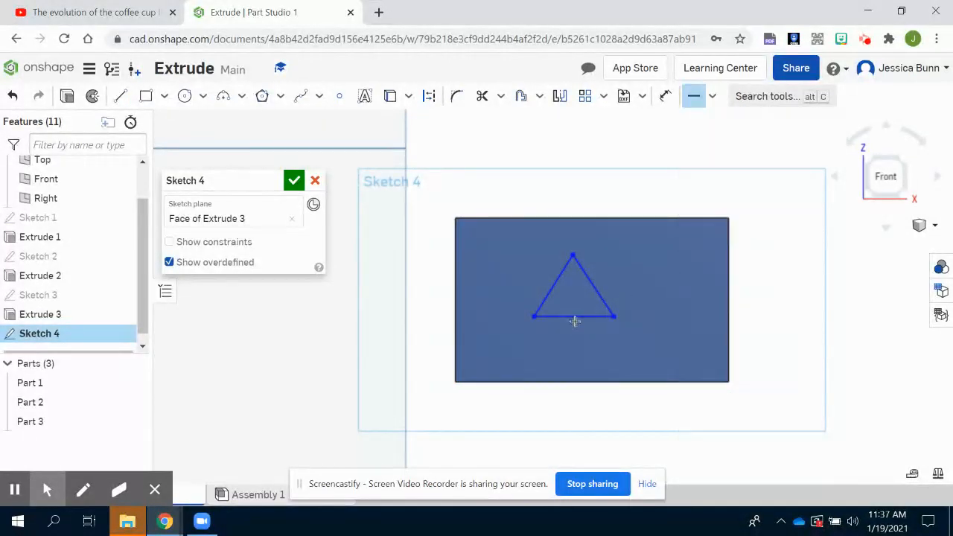
{"action": "left_click", "coordinate": [577, 317]}
{"action": "left_click", "coordinate": [711, 97]}
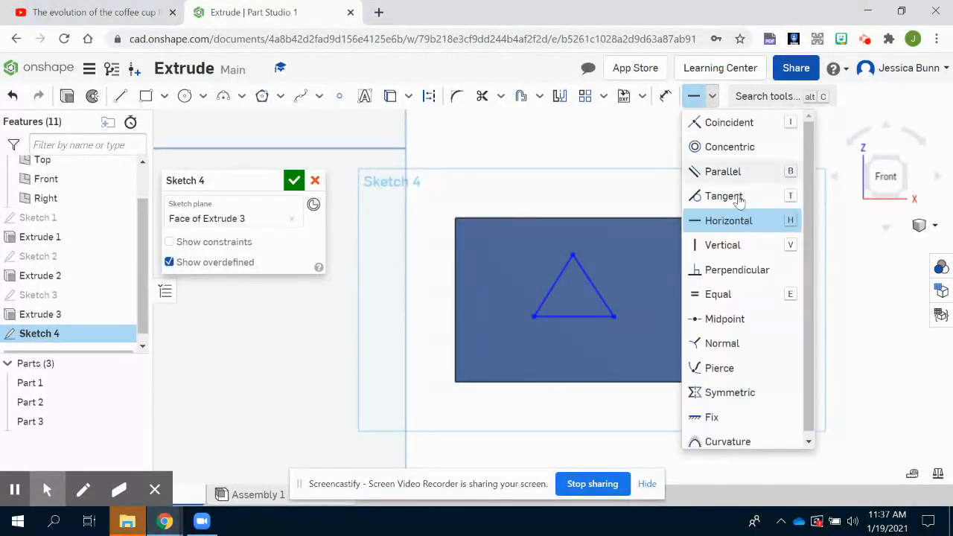
{"action": "left_click", "coordinate": [719, 294]}
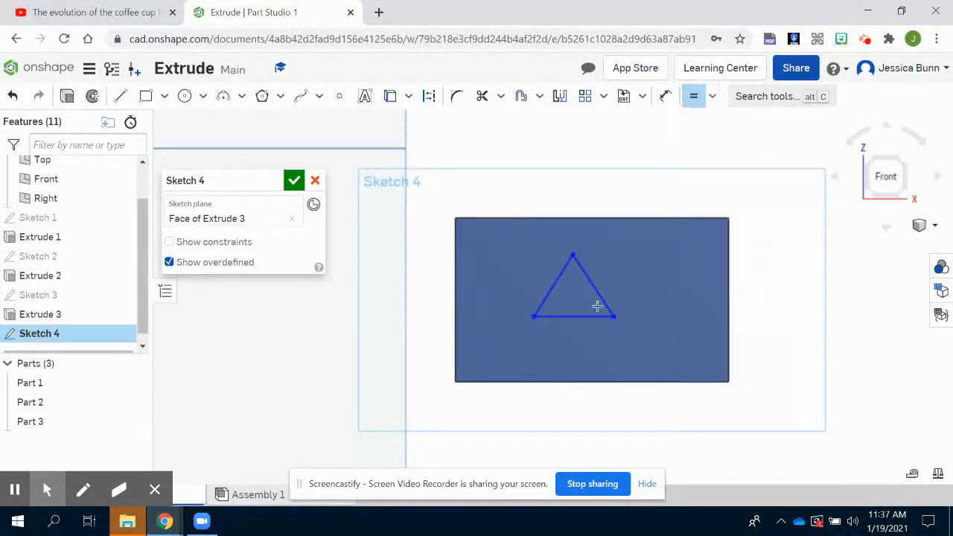
{"action": "left_click", "coordinate": [549, 281]}
{"action": "left_click", "coordinate": [587, 284]}
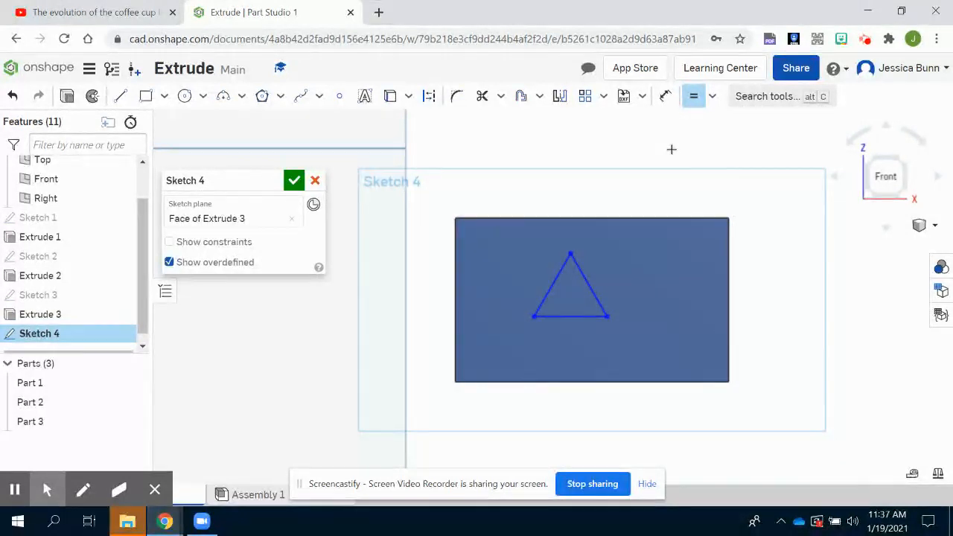
Dimension the triangle's base to 0.5 in
{"action": "left_click", "coordinate": [669, 97]}
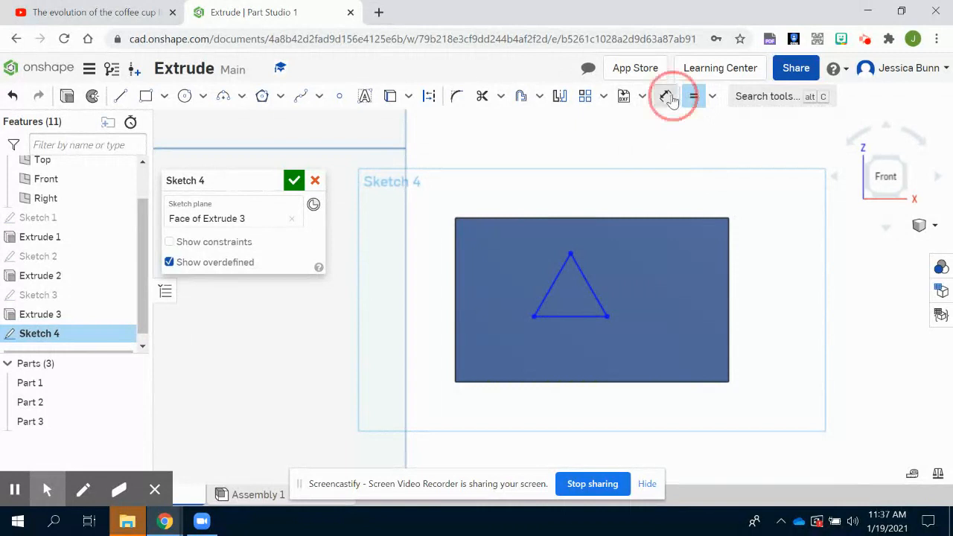
{"action": "left_click", "coordinate": [577, 316]}
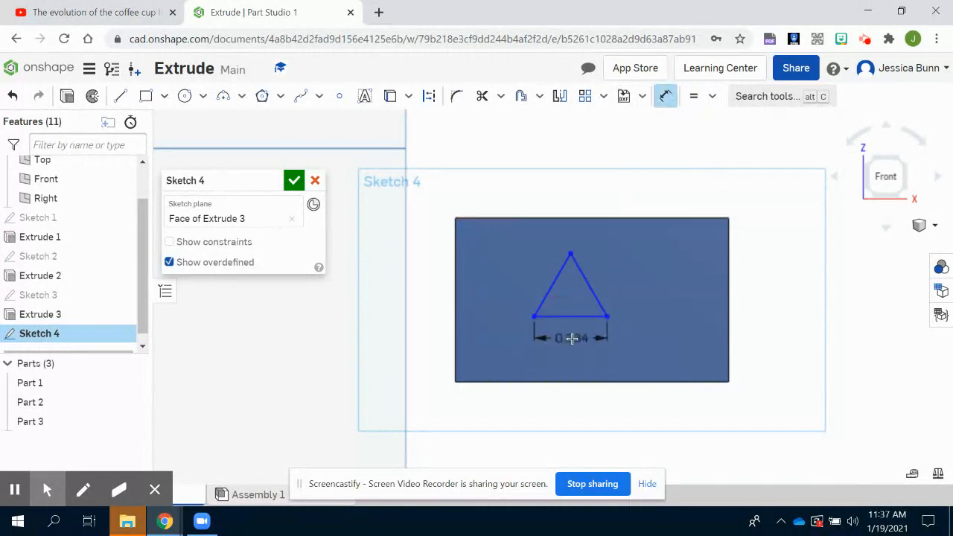
{"action": "left_click", "coordinate": [571, 338]}
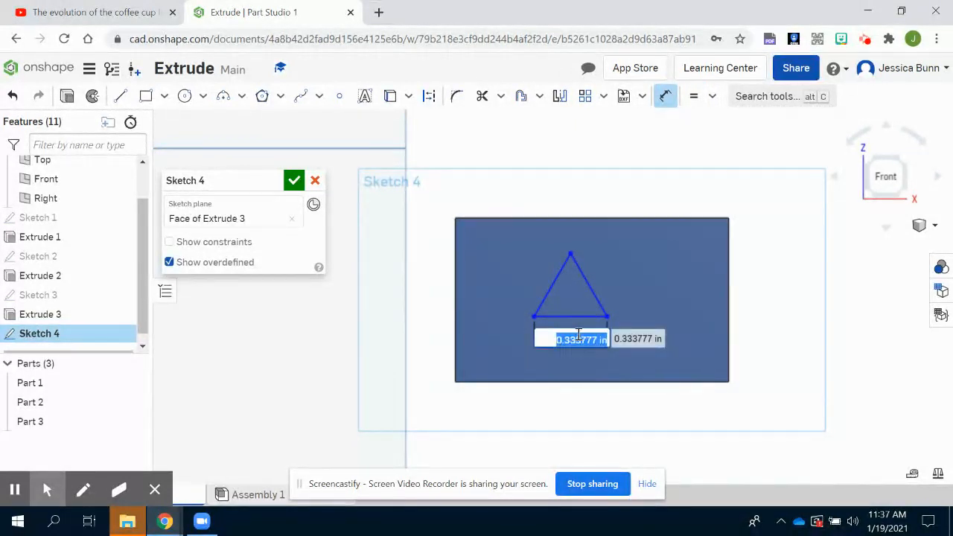
{"action": "key", "text": "BackSpace"}
{"action": "type", "text": ".5"}
{"action": "key", "text": "Return"}
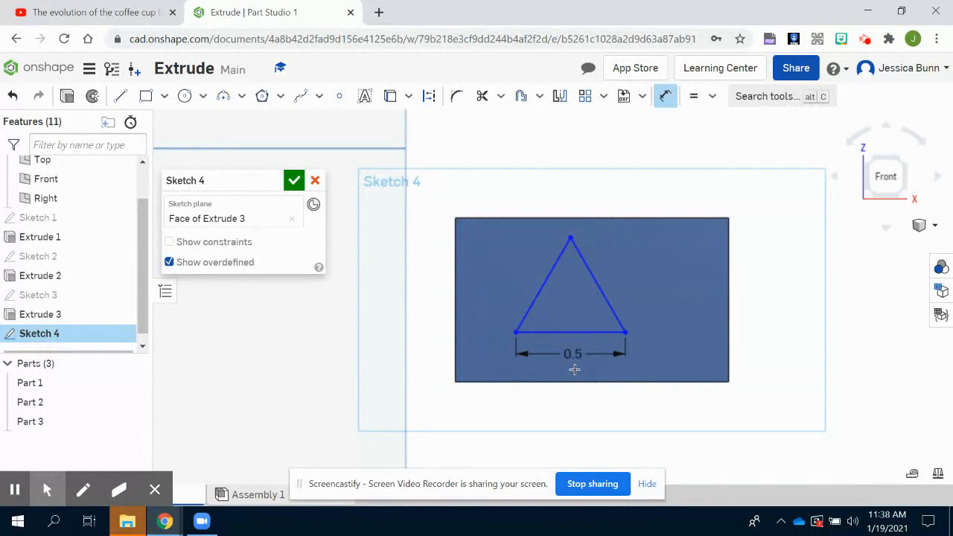
Dimension the horizontal distance from the block's left edge to the triangle's apex as 0.5 in
{"action": "left_click", "coordinate": [456, 261]}
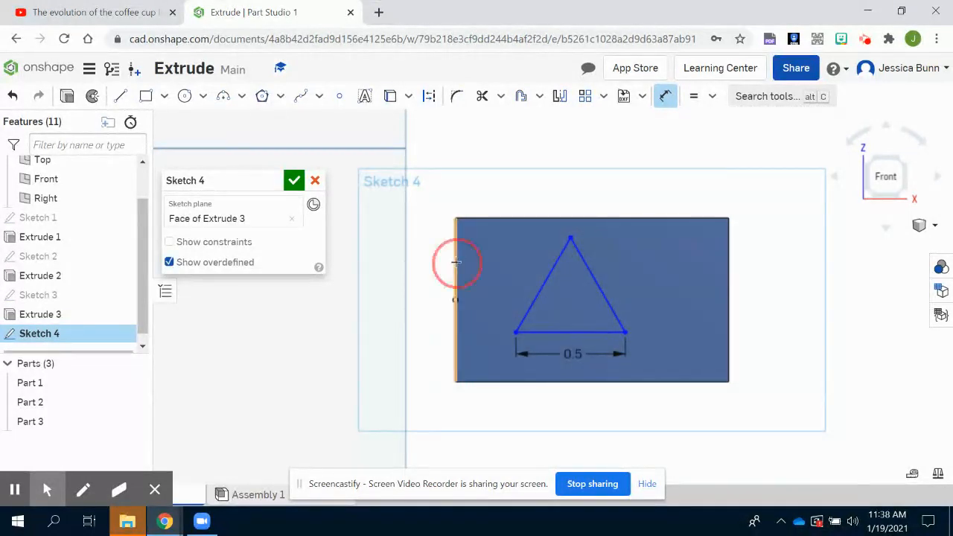
{"action": "left_click", "coordinate": [570, 235]}
{"action": "left_click", "coordinate": [503, 182]}
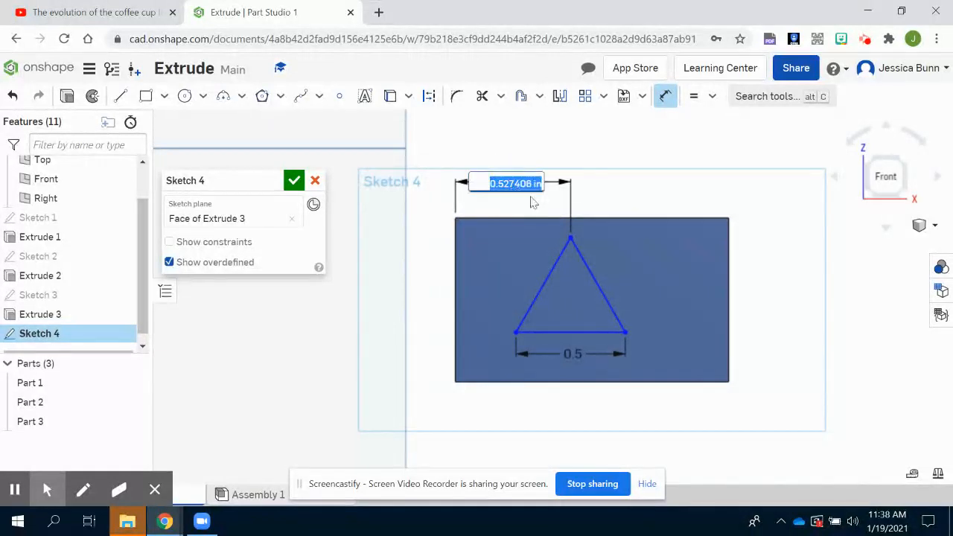
{"action": "key", "text": "BackSpace"}
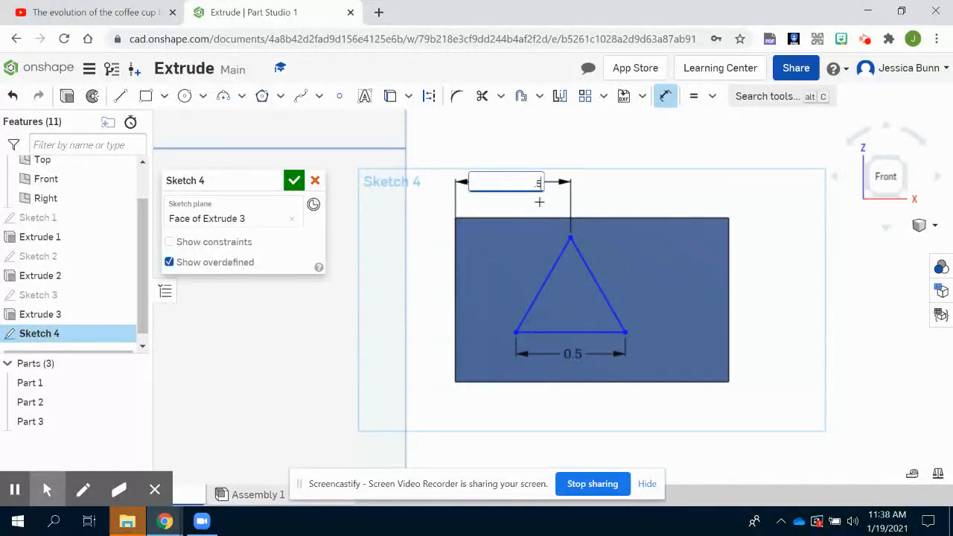
{"action": "type", "text": ".5"}
{"action": "key", "text": "Return"}
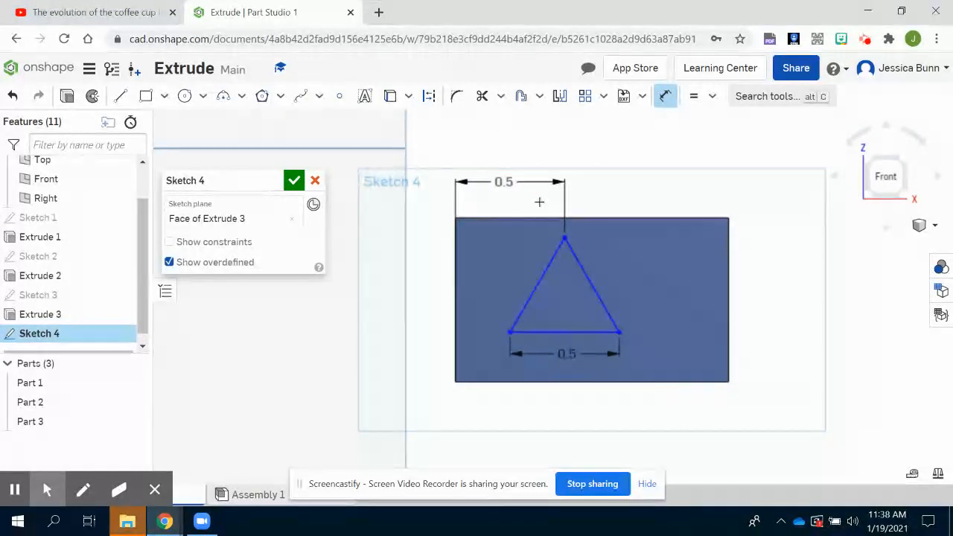
Dimension the distance from the block's bottom edge to the triangle's base as 0.2 in and finish the sketch
{"action": "left_click", "coordinate": [494, 384]}
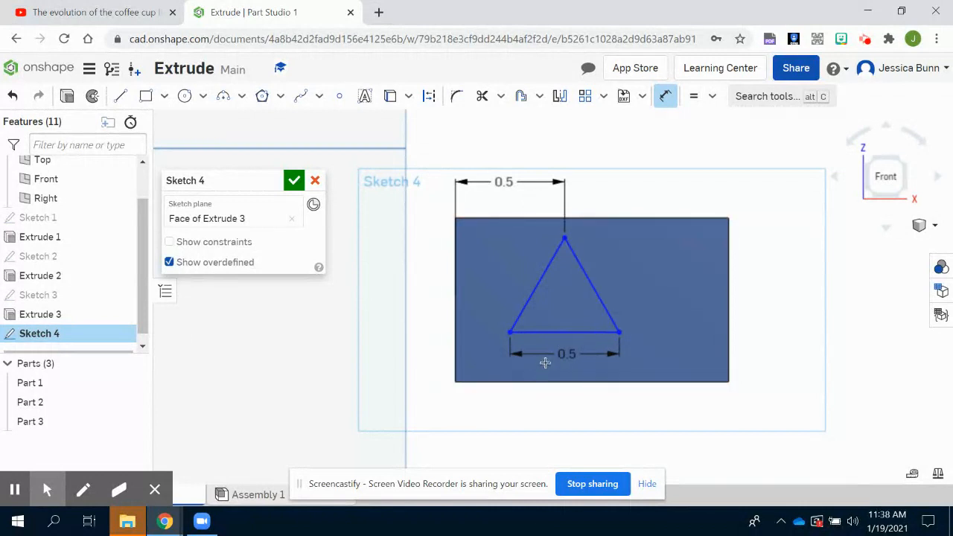
{"action": "left_click", "coordinate": [549, 332]}
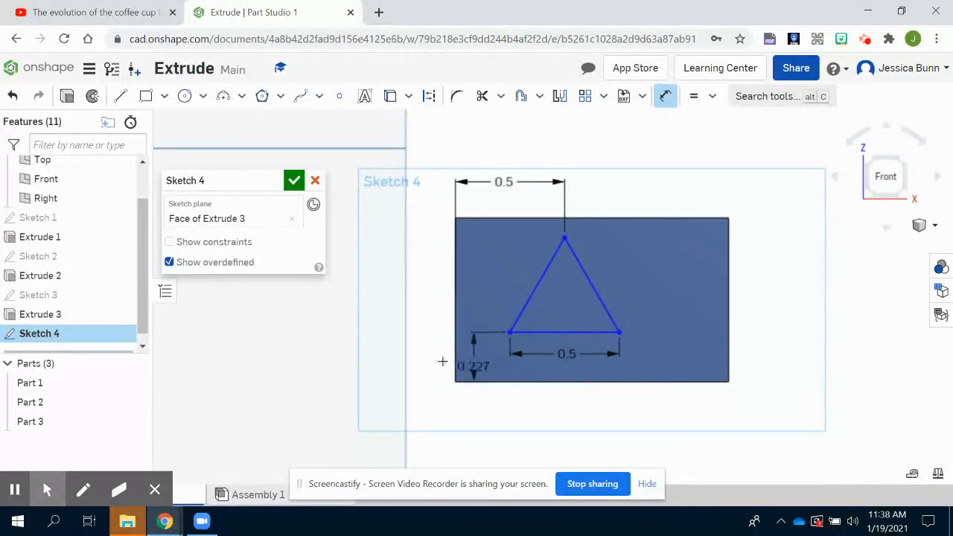
{"action": "left_click", "coordinate": [424, 362]}
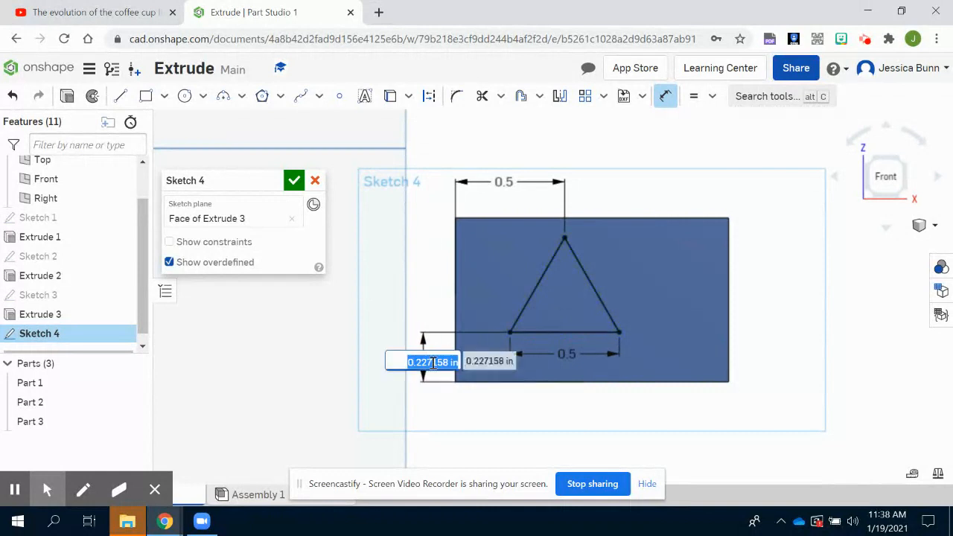
{"action": "key", "text": "BackSpace"}
{"action": "type", "text": ".2"}
{"action": "key", "text": "Return"}
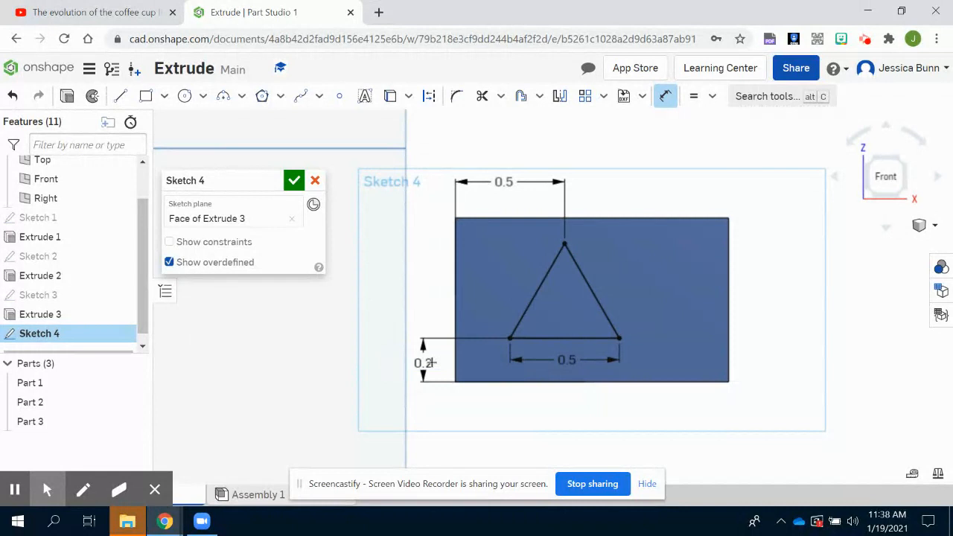
{"action": "left_click", "coordinate": [295, 180]}
{"action": "scroll", "coordinate": [811, 214], "scroll_direction": "down", "scroll_amount": 5}
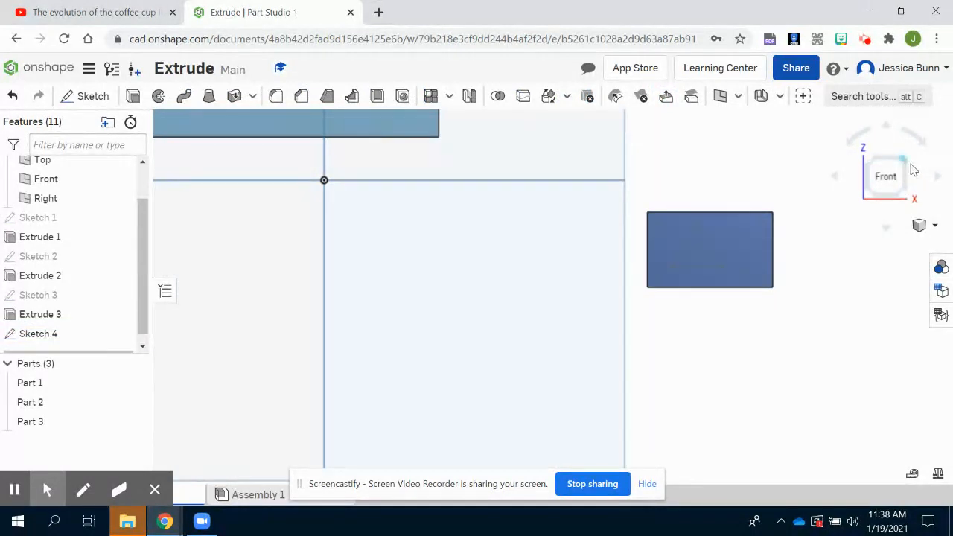
{"action": "left_click", "coordinate": [904, 163]}
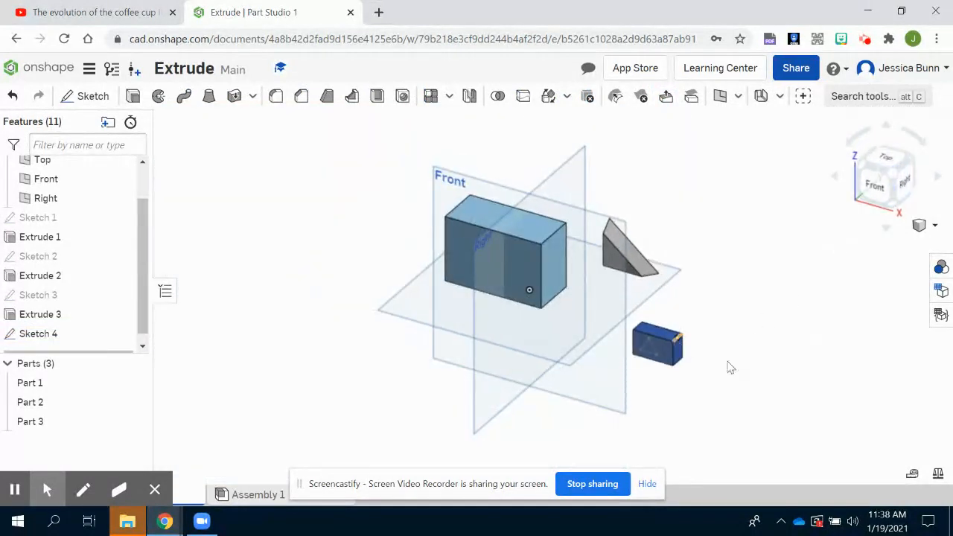
Extrude the triangle sketch as a blind Remove cut about 1.36 in deep into the blue block
{"action": "left_click", "coordinate": [893, 179]}
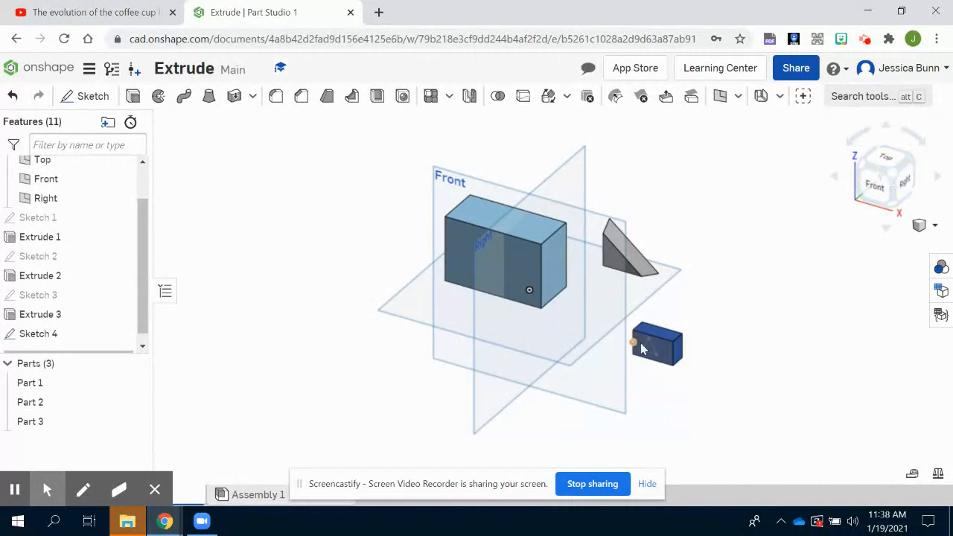
{"action": "scroll", "coordinate": [668, 354], "scroll_direction": "up", "scroll_amount": 4}
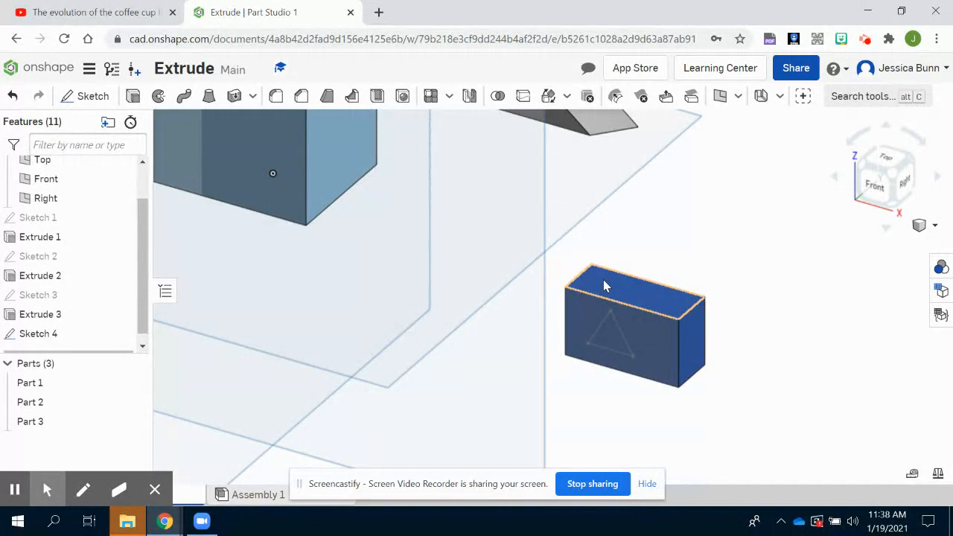
{"action": "left_click", "coordinate": [135, 100]}
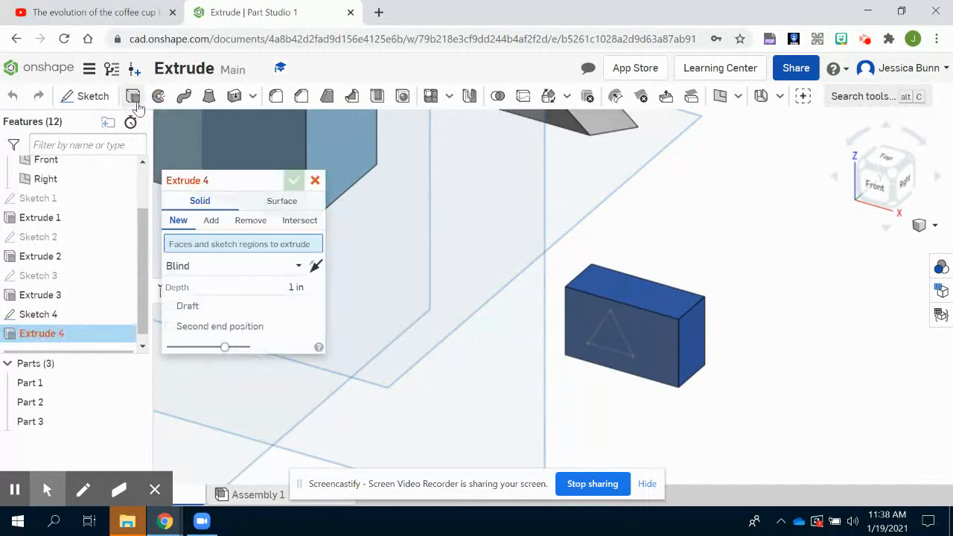
{"action": "left_click", "coordinate": [618, 343]}
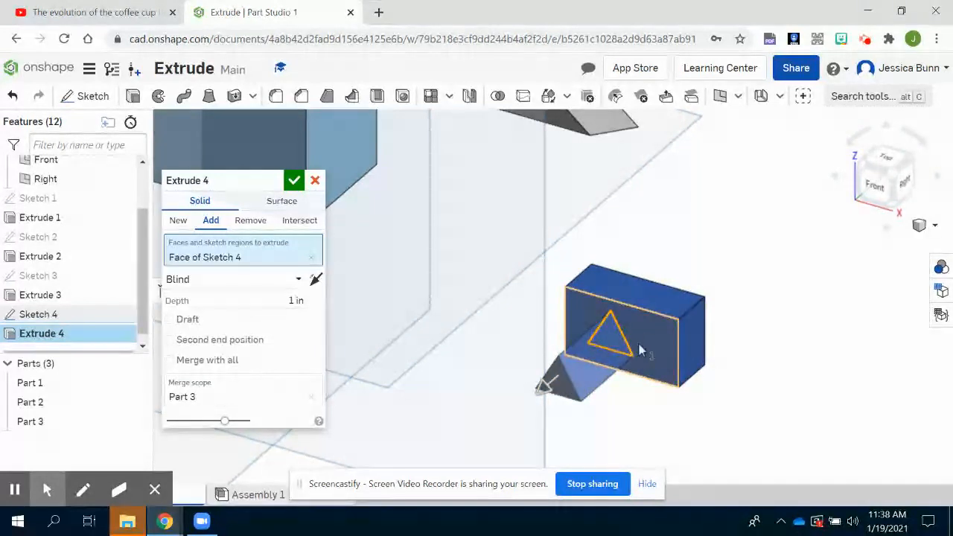
{"action": "left_click", "coordinate": [262, 223]}
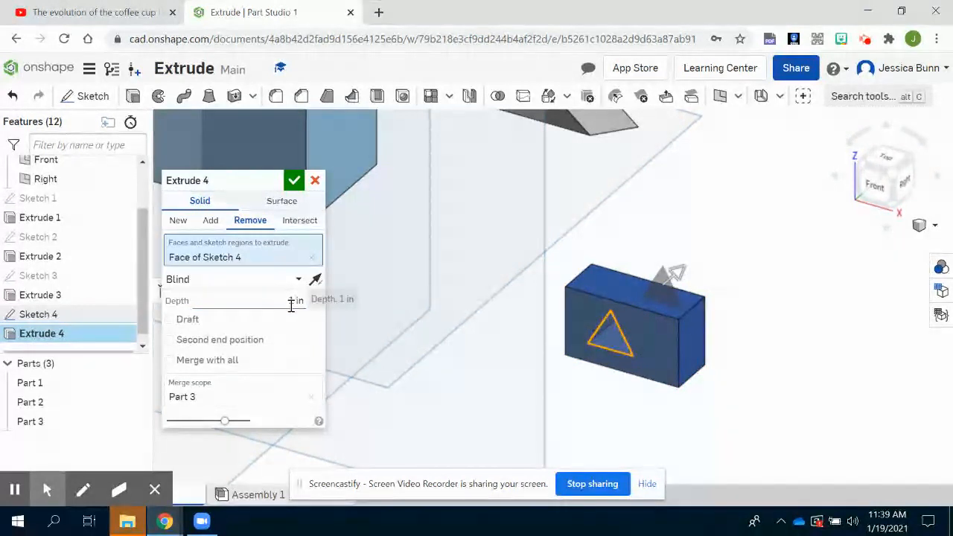
{"action": "left_click_drag", "start_coordinate": [673, 275], "coordinate": [696, 257]}
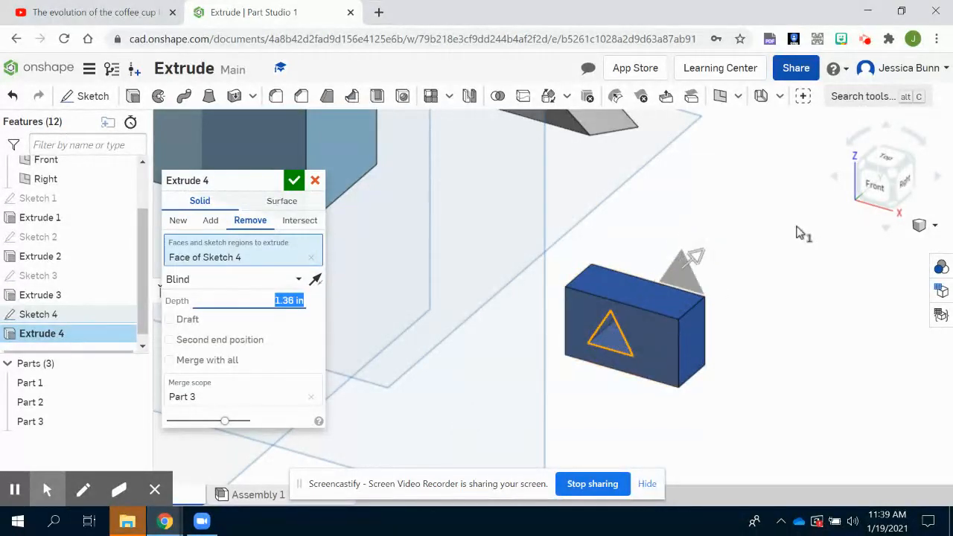
{"action": "left_click", "coordinate": [294, 182]}
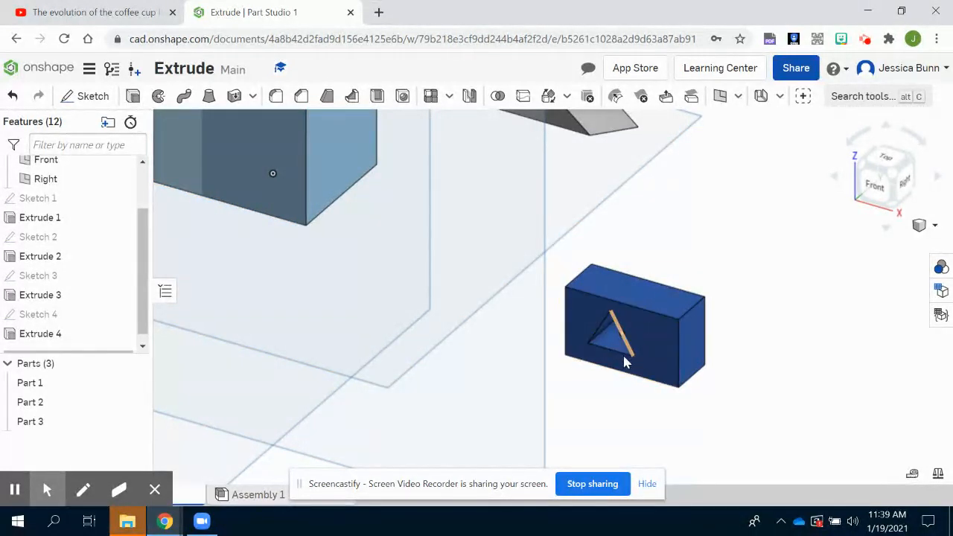
Start a sketch on the Front plane and draw a corner rectangle about 1.96 by 1 in below the large block
{"action": "scroll", "coordinate": [770, 251], "scroll_direction": "down", "scroll_amount": 3}
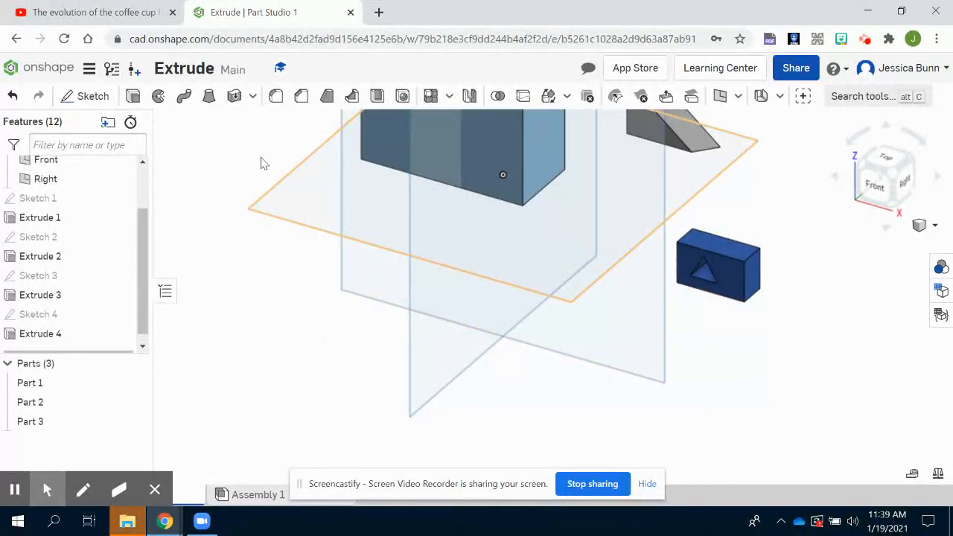
{"action": "left_click", "coordinate": [95, 100]}
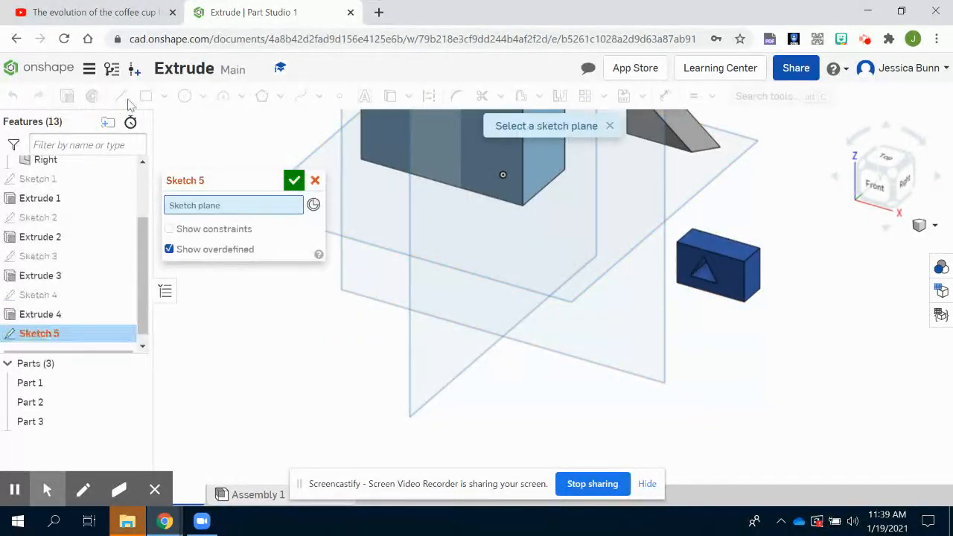
{"action": "left_click", "coordinate": [661, 382]}
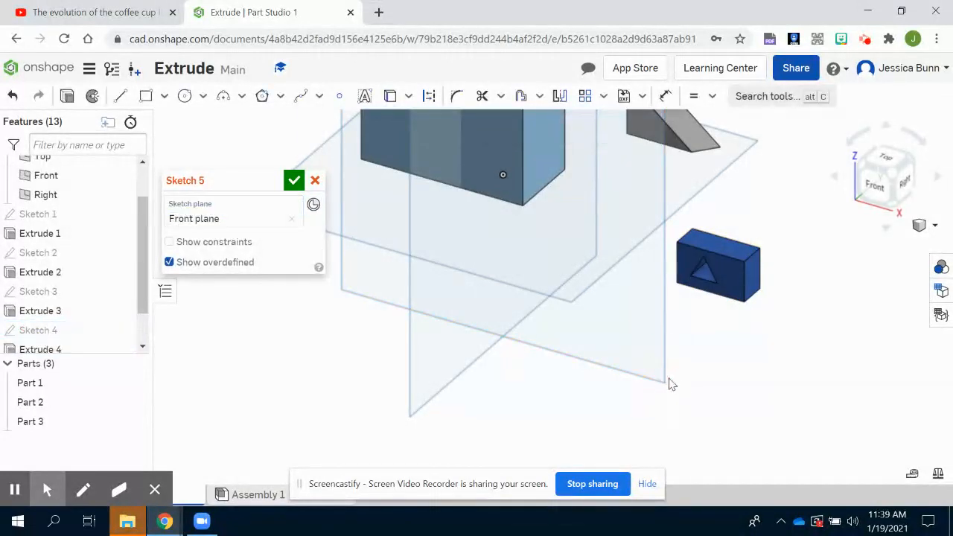
{"action": "left_click", "coordinate": [877, 186]}
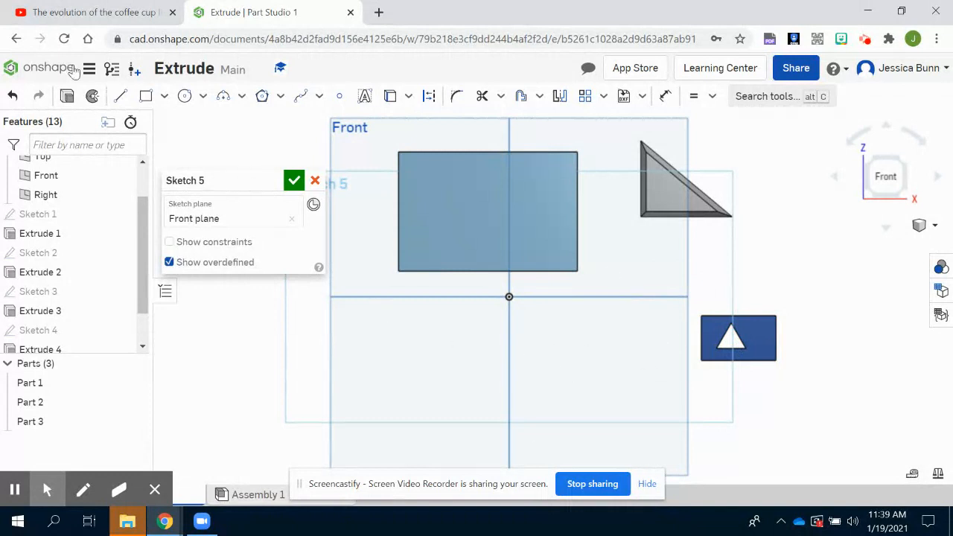
{"action": "left_click", "coordinate": [146, 95]}
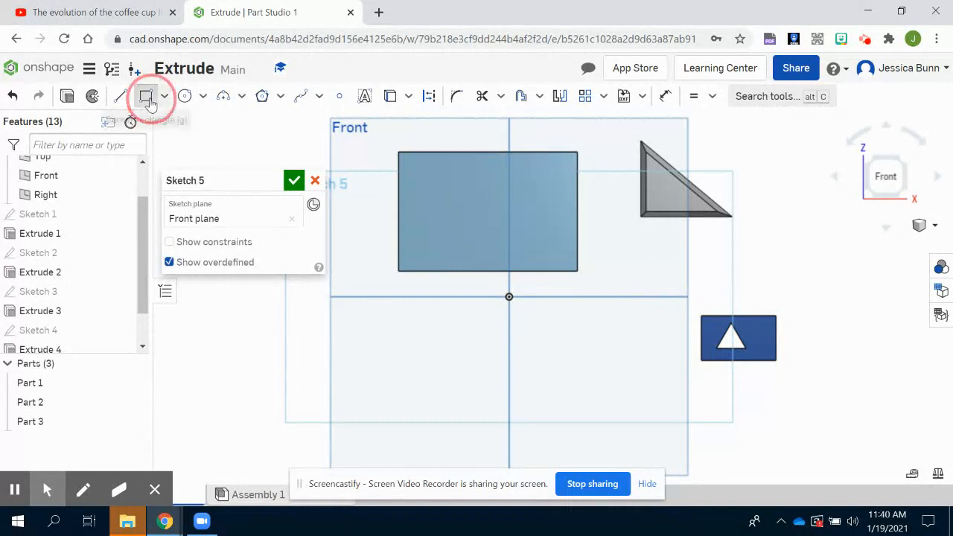
{"action": "left_click", "coordinate": [530, 331]}
{"action": "left_click", "coordinate": [648, 390]}
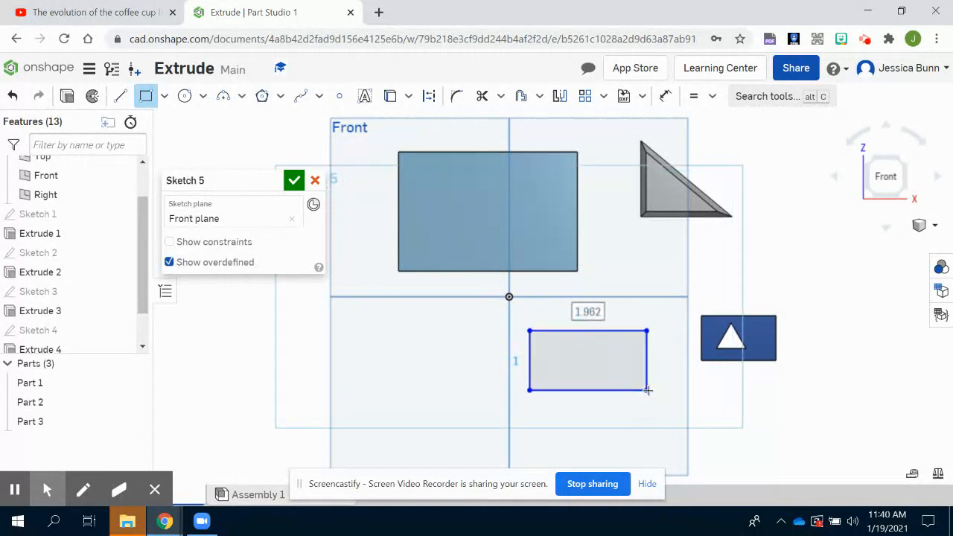
Set the rectangle's width to 1.25 in and height to 0.75 in, and finish the sketch
{"action": "type", "text": "1.2"}
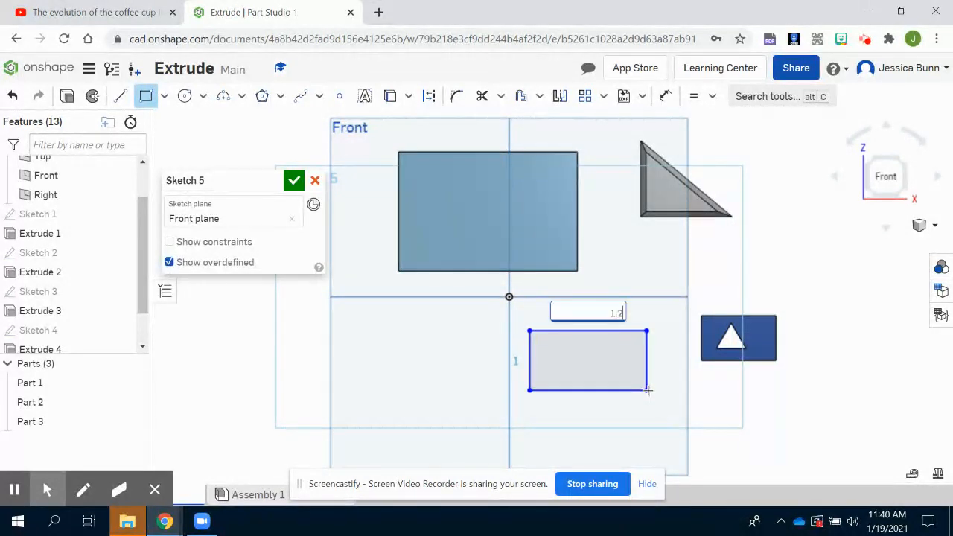
{"action": "type", "text": "5"}
{"action": "key", "text": "Return"}
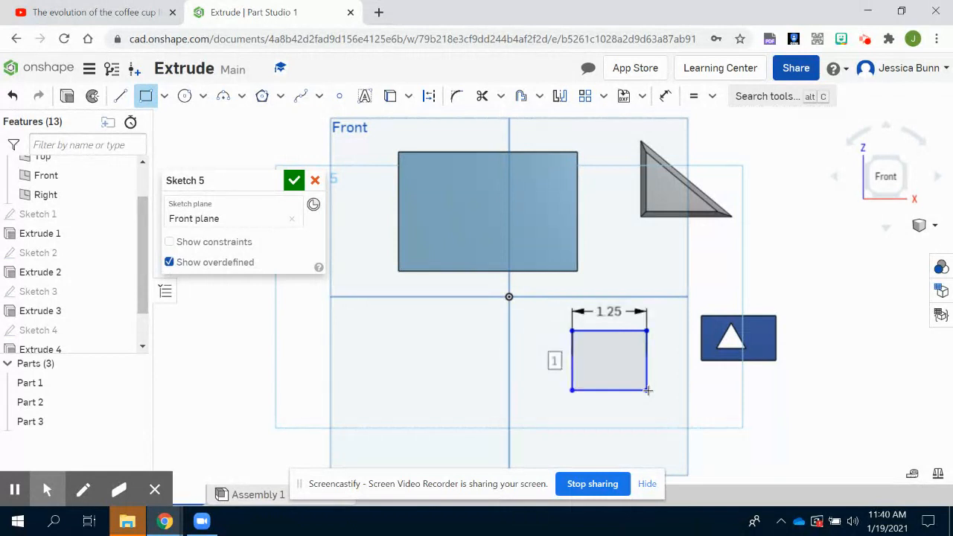
{"action": "type", "text": ".75"}
{"action": "key", "text": "Return"}
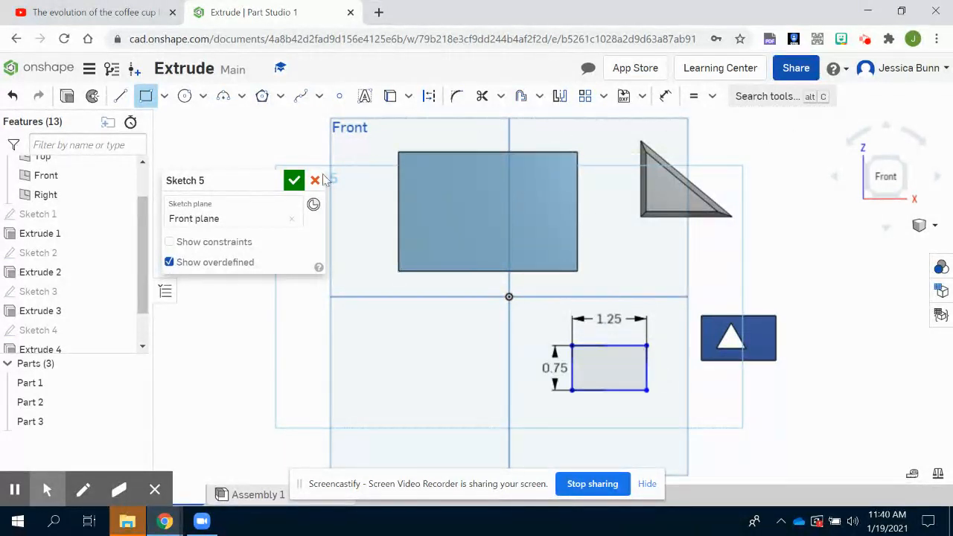
{"action": "left_click", "coordinate": [294, 180]}
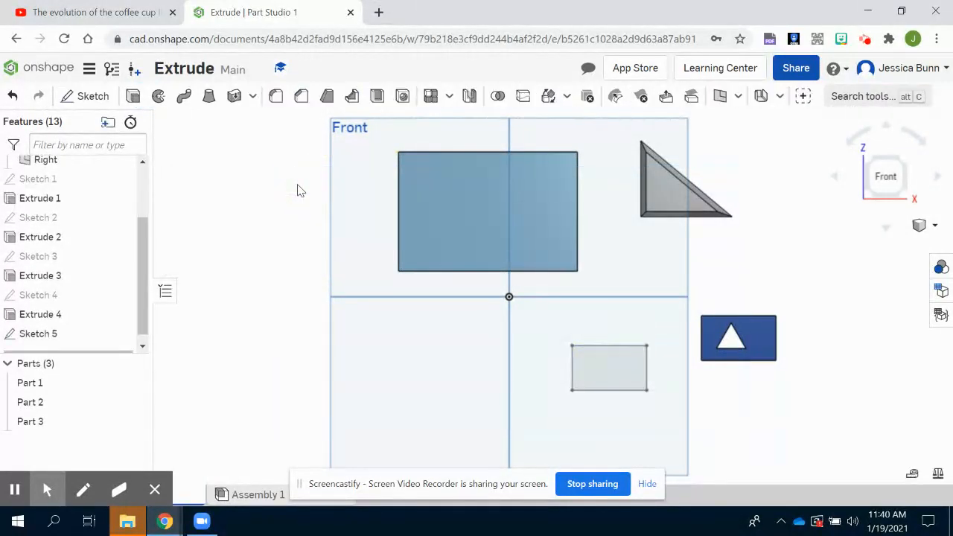
Extrude the 1.25 by 0.75 in rectangle as a new solid with a blind depth of 0.5 in
{"action": "left_click", "coordinate": [906, 170]}
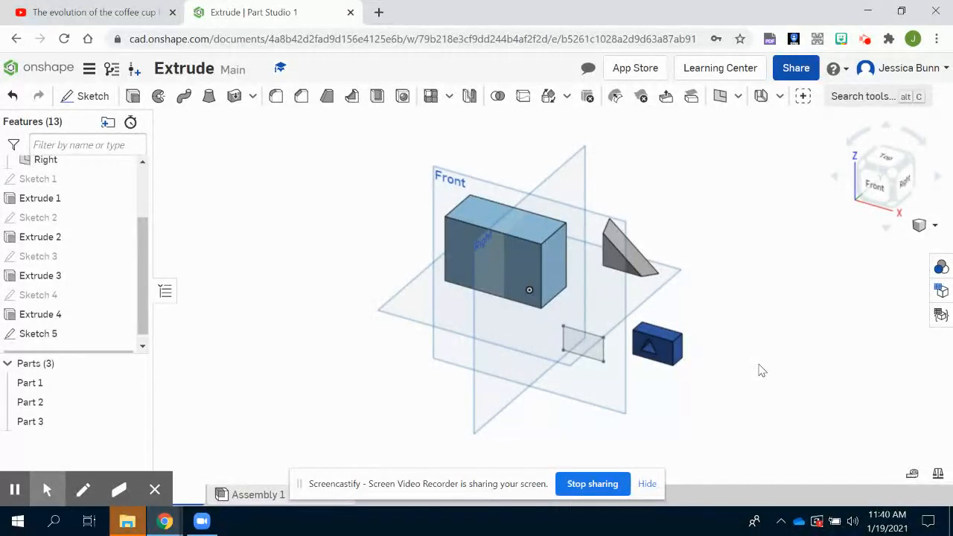
{"action": "left_click", "coordinate": [133, 96]}
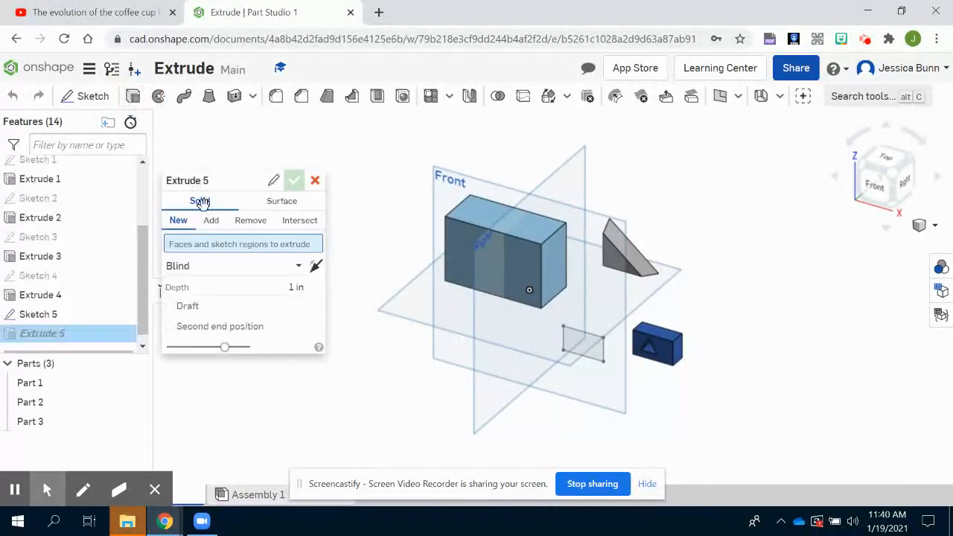
{"action": "left_click", "coordinate": [579, 350]}
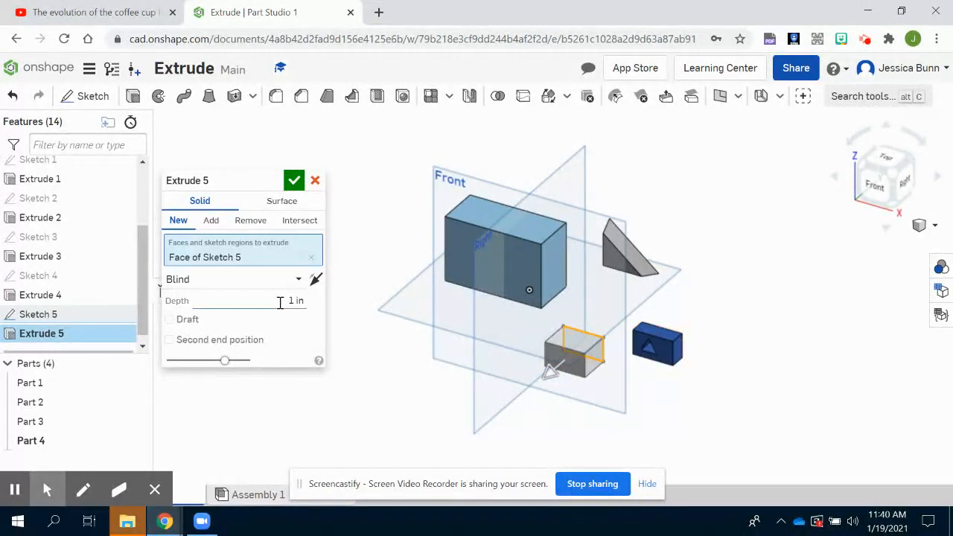
{"action": "left_click", "coordinate": [314, 304]}
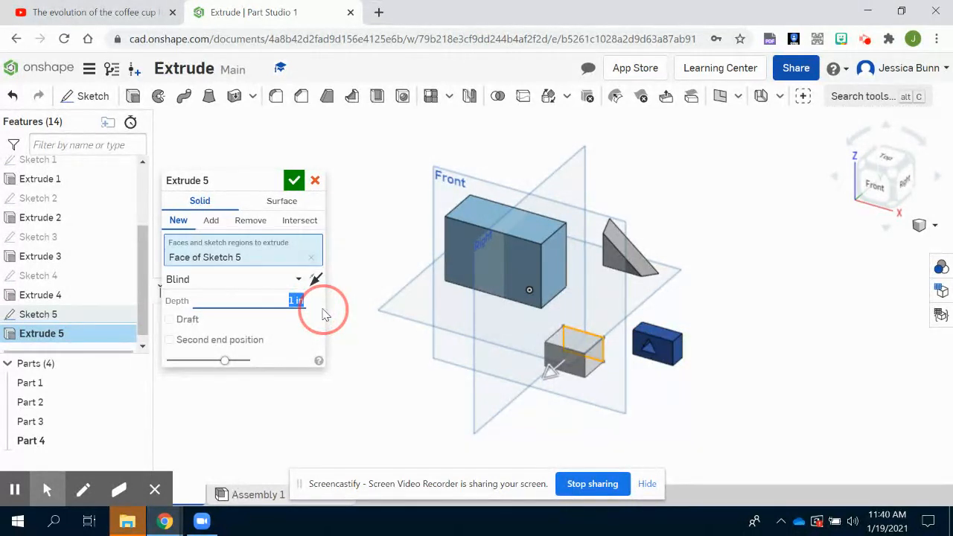
{"action": "type", "text": "0.5"}
{"action": "key", "text": "Return"}
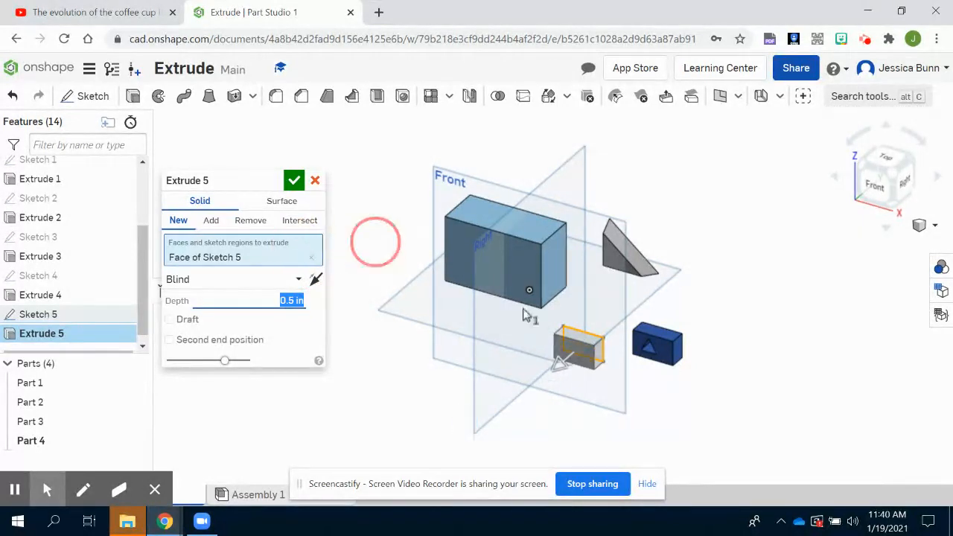
{"action": "left_click", "coordinate": [291, 182]}
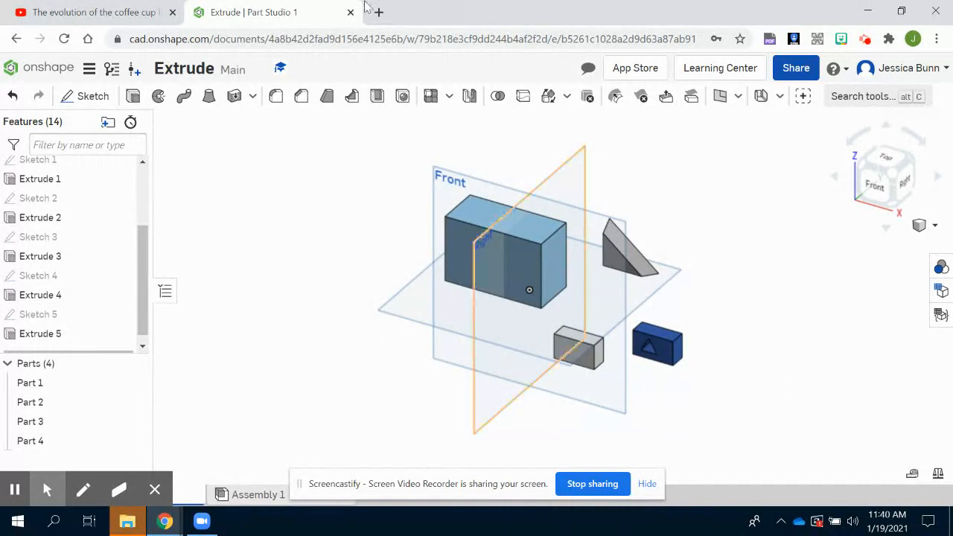
Sketch a closed triangle on the new small block's front face, with sides about 0.37 and 0.38 in and a horizontal base about 0.35 in
{"action": "left_click", "coordinate": [74, 96]}
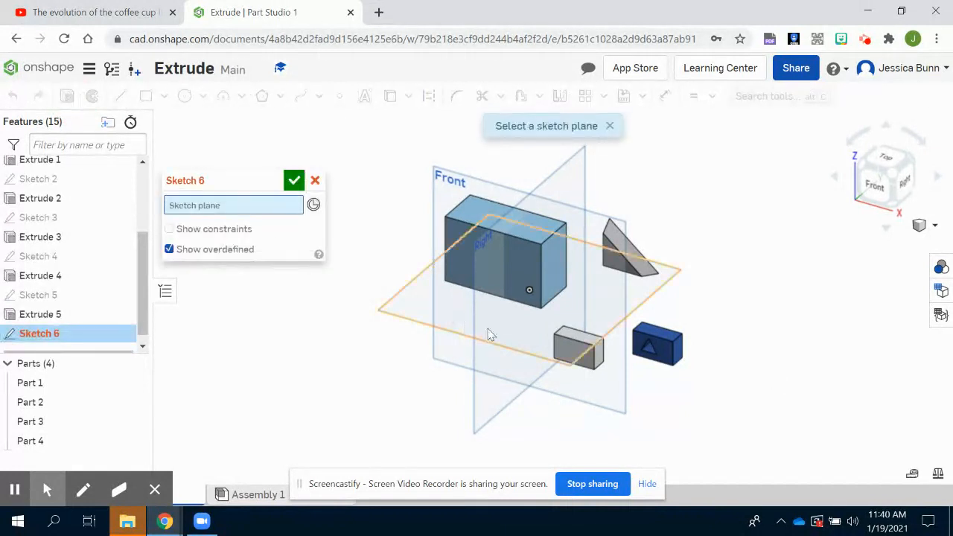
{"action": "left_click", "coordinate": [574, 359]}
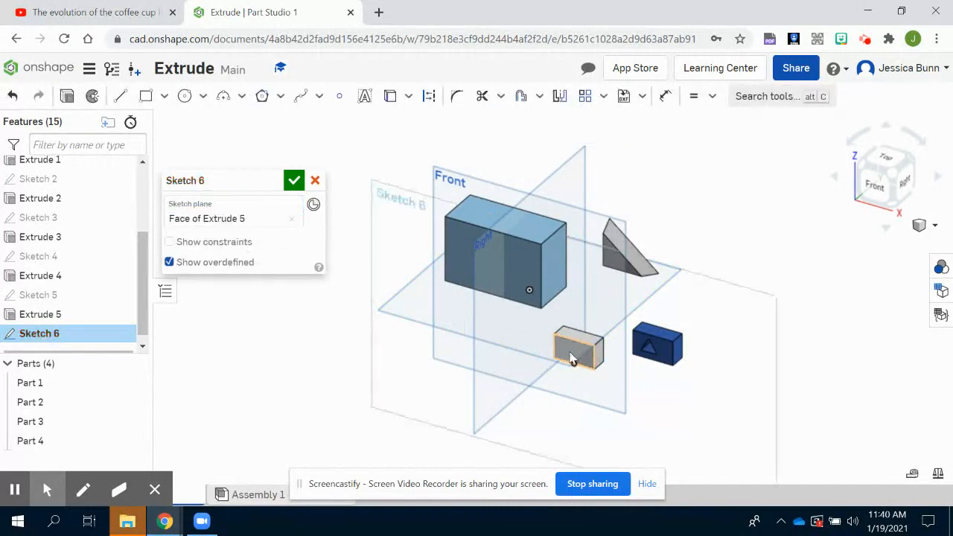
{"action": "left_click", "coordinate": [880, 184]}
{"action": "scroll", "coordinate": [611, 387], "scroll_direction": "down", "scroll_amount": 1}
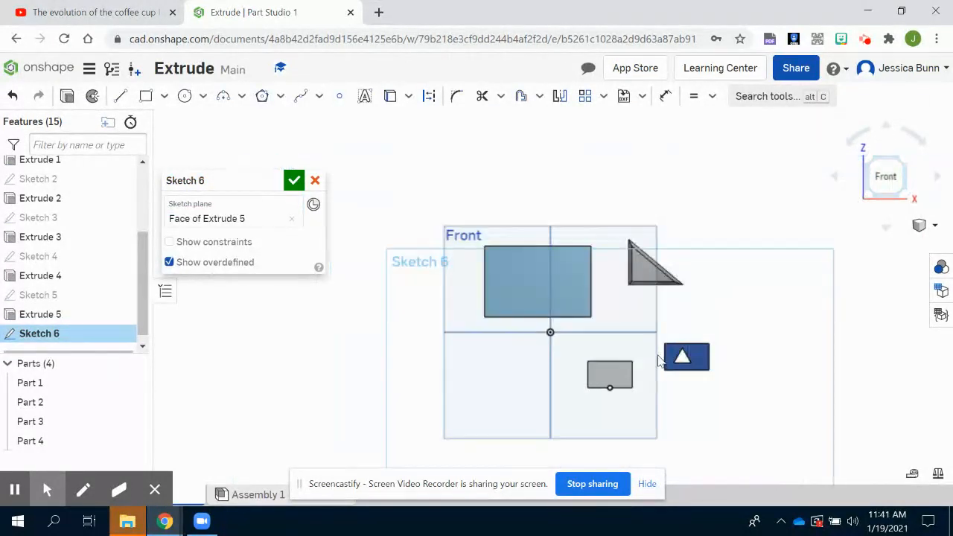
{"action": "scroll", "coordinate": [649, 363], "scroll_direction": "up", "scroll_amount": 3}
{"action": "middle_click_drag", "start_coordinate": [633, 332], "coordinate": [647, 292]}
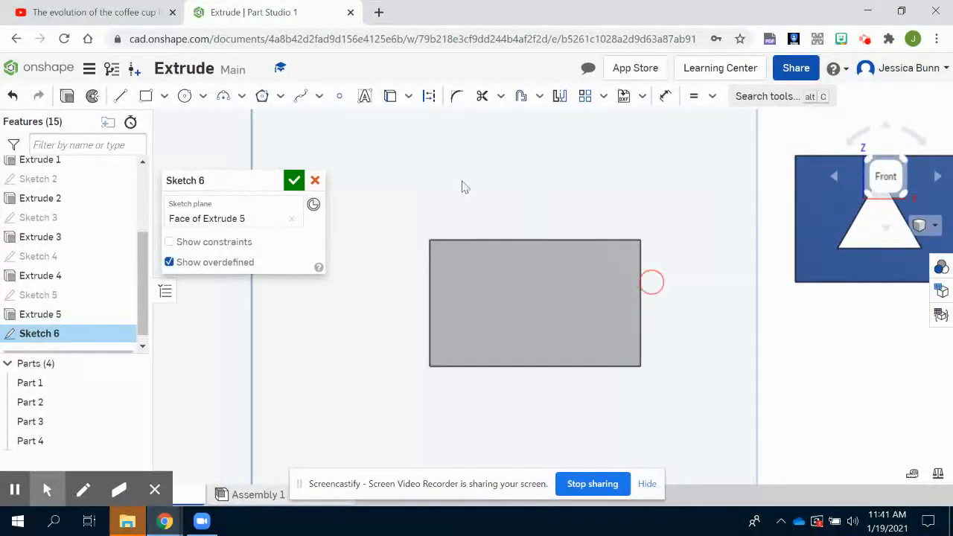
{"action": "left_click", "coordinate": [117, 101]}
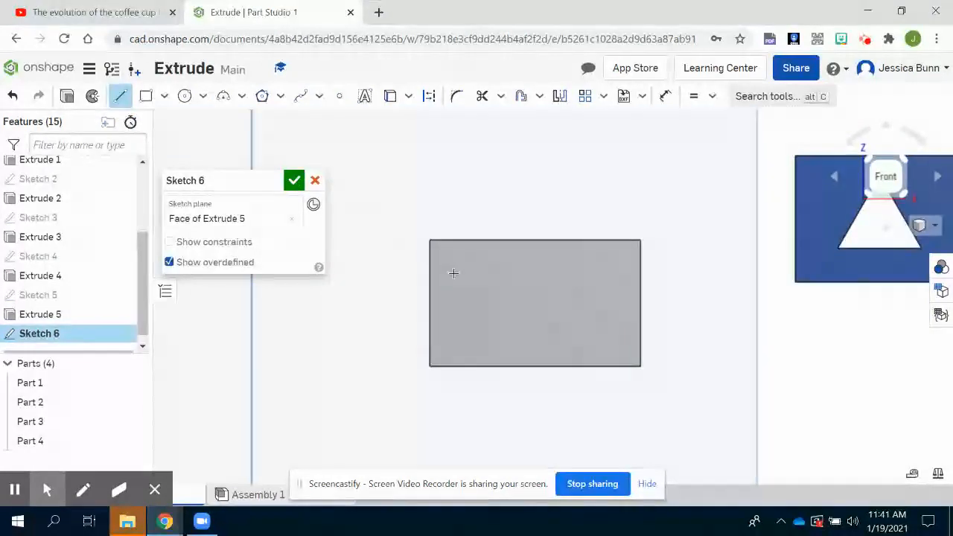
{"action": "left_click", "coordinate": [483, 318]}
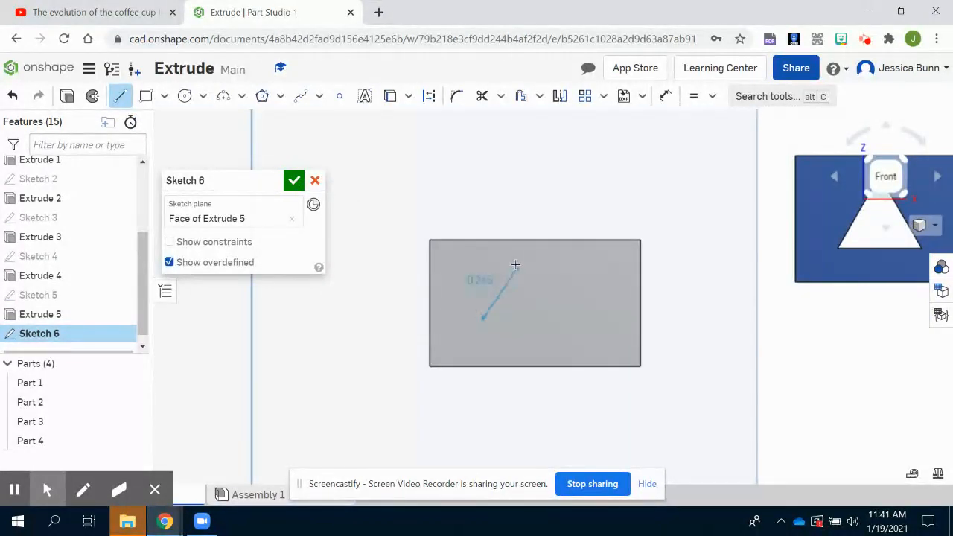
{"action": "left_click", "coordinate": [511, 262]}
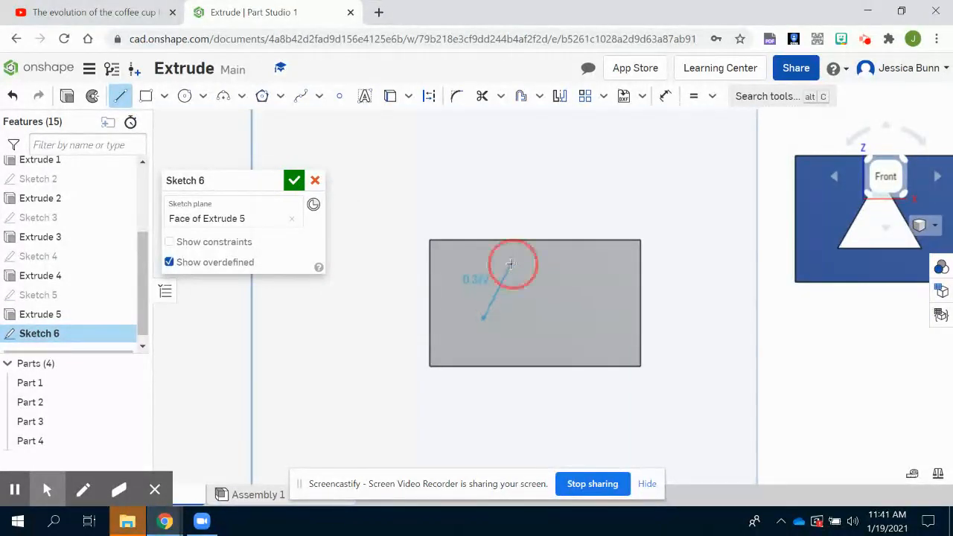
{"action": "left_click", "coordinate": [543, 318]}
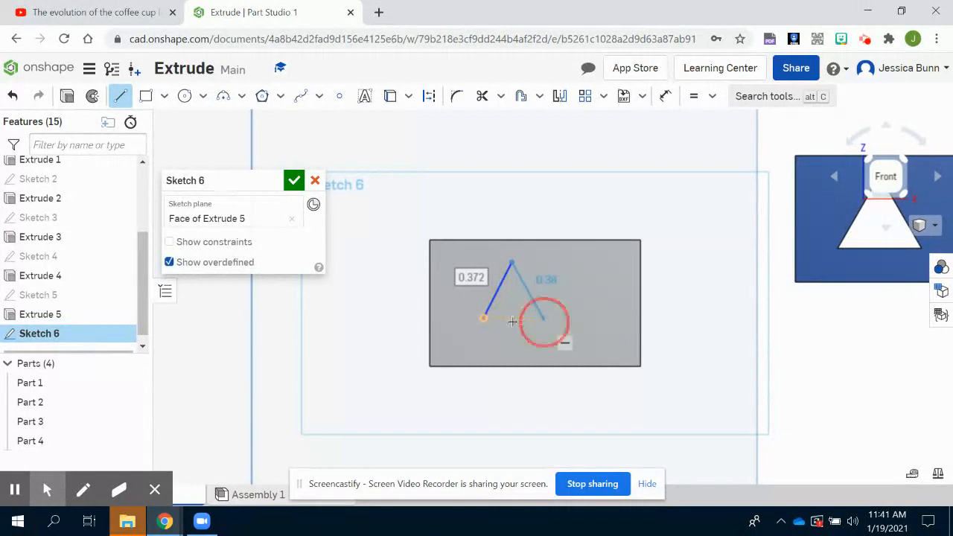
{"action": "left_click", "coordinate": [483, 318]}
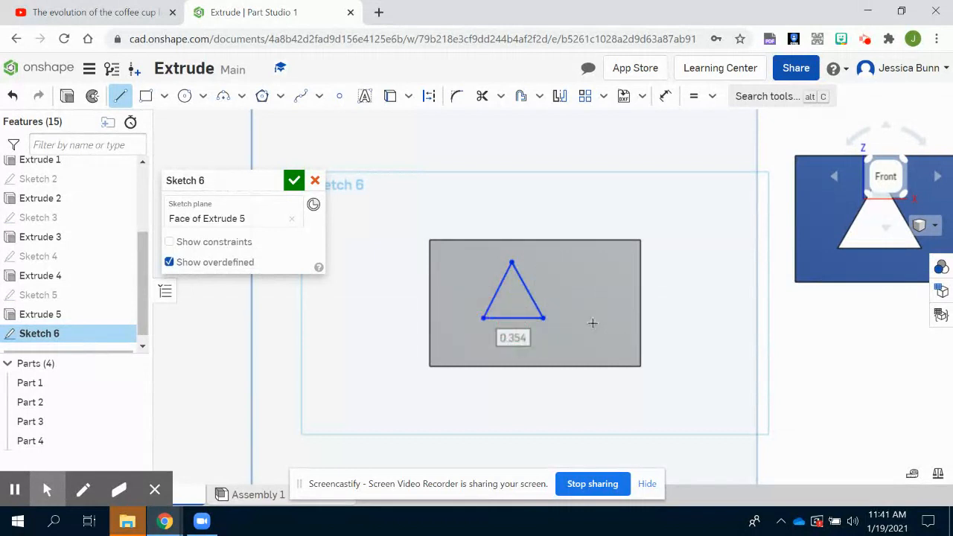
{"action": "right_click", "coordinate": [564, 297]}
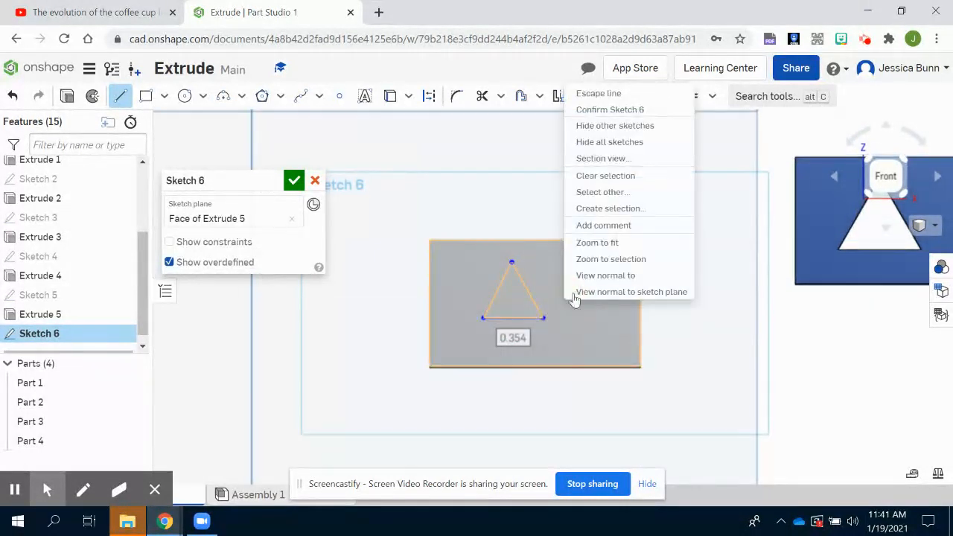
{"action": "left_click", "coordinate": [601, 93]}
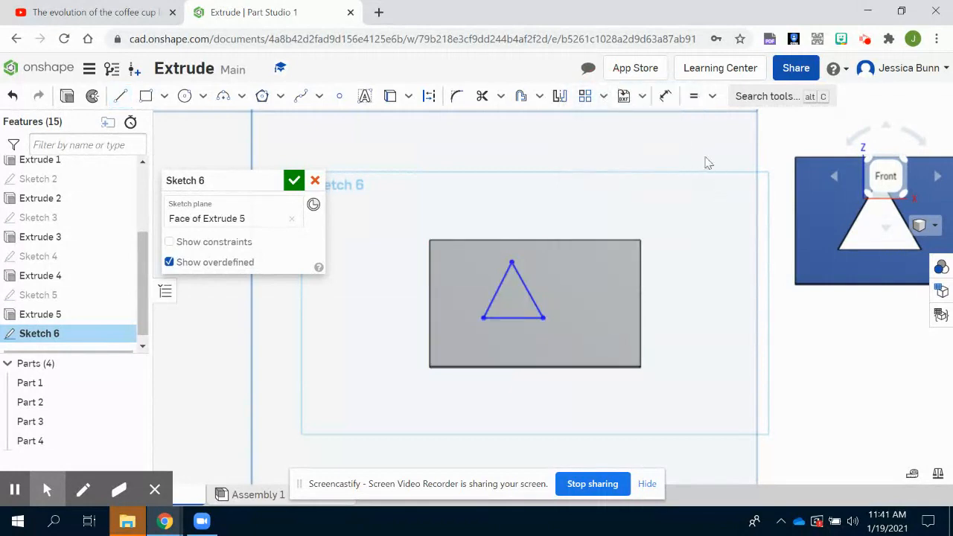
Constrain the triangle's base to be horizontal and make all three of its sides equal in length
{"action": "left_click", "coordinate": [712, 96]}
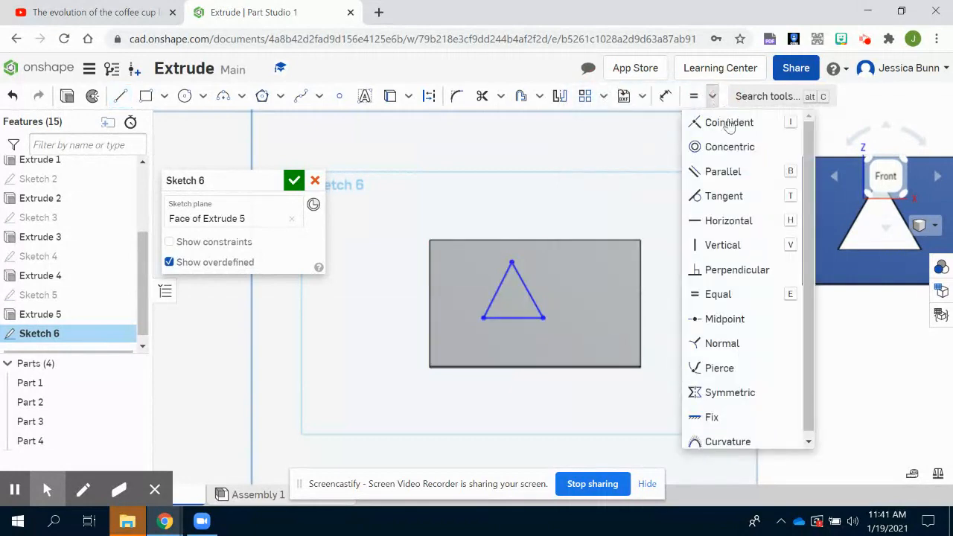
{"action": "left_click", "coordinate": [750, 234]}
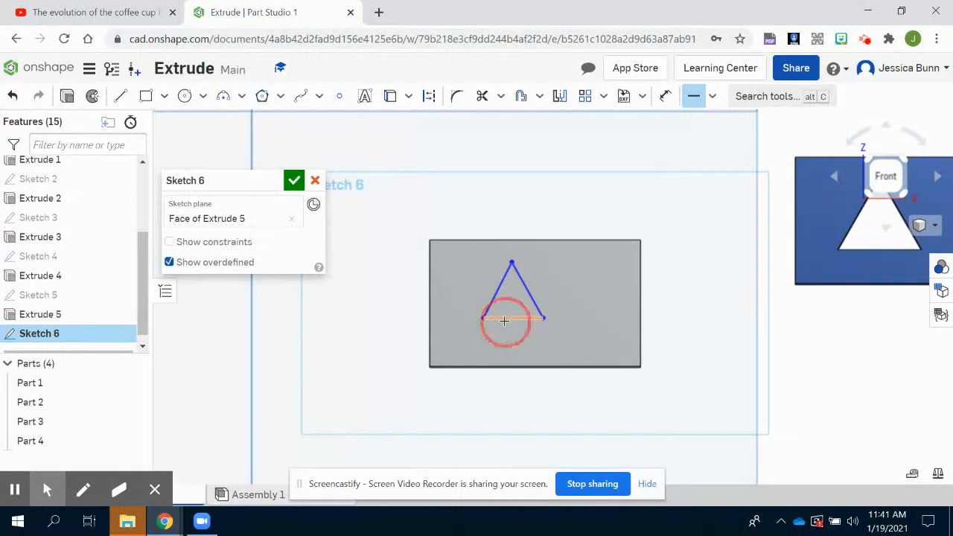
{"action": "left_click", "coordinate": [504, 320]}
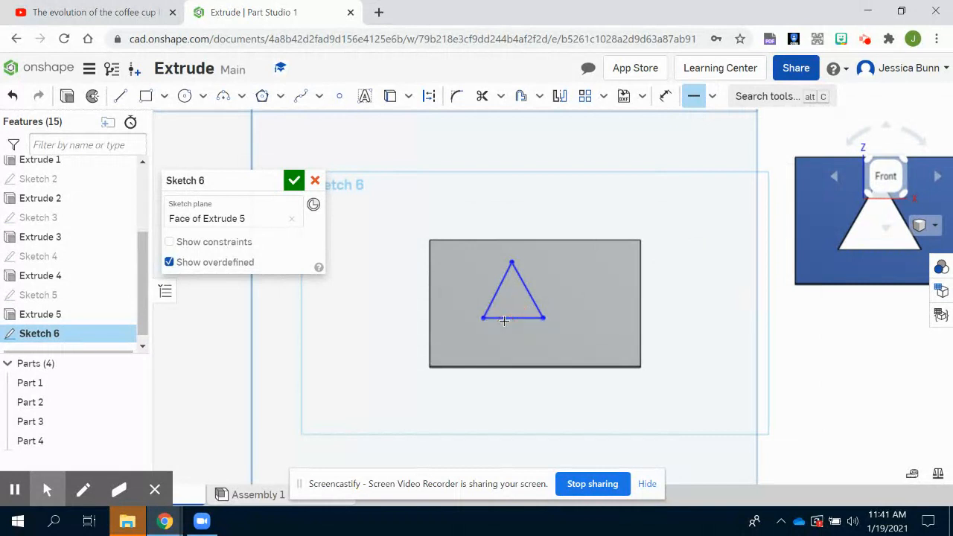
{"action": "left_click", "coordinate": [711, 96]}
{"action": "left_click", "coordinate": [719, 294]}
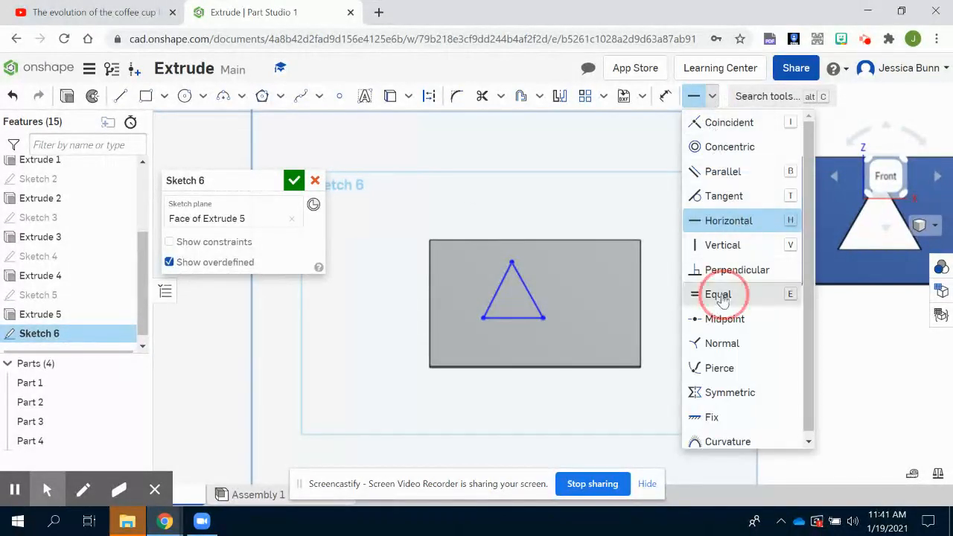
{"action": "left_click", "coordinate": [529, 288]}
{"action": "left_click", "coordinate": [517, 319]}
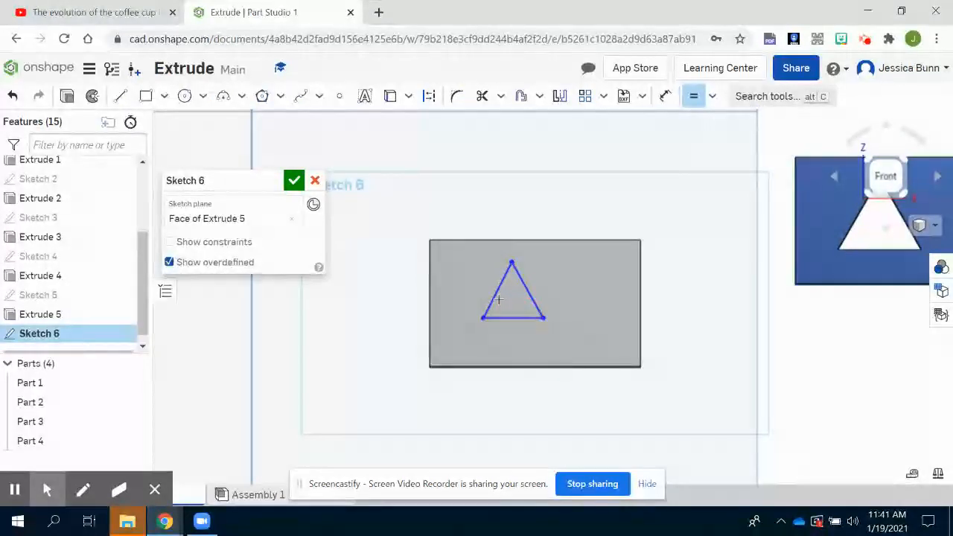
{"action": "left_click", "coordinate": [501, 294]}
{"action": "left_click", "coordinate": [516, 319]}
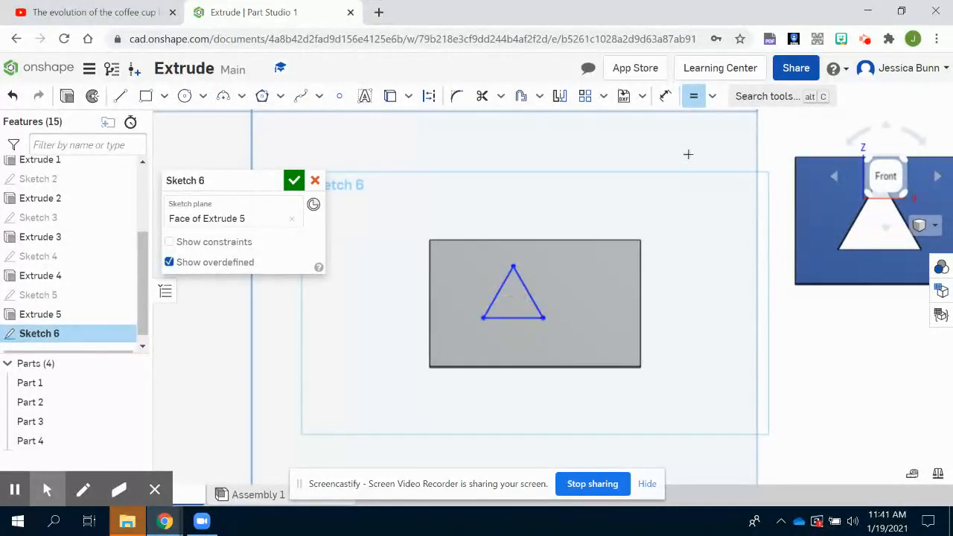
Dimension the triangle's base and set its length to 0.5 in
{"action": "left_click", "coordinate": [665, 96]}
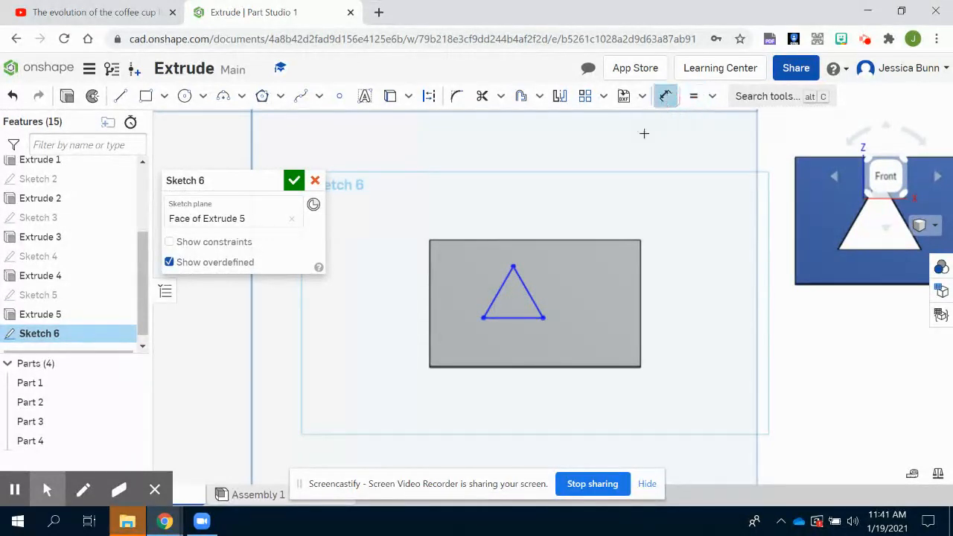
{"action": "left_click", "coordinate": [517, 319]}
{"action": "left_click", "coordinate": [523, 336]}
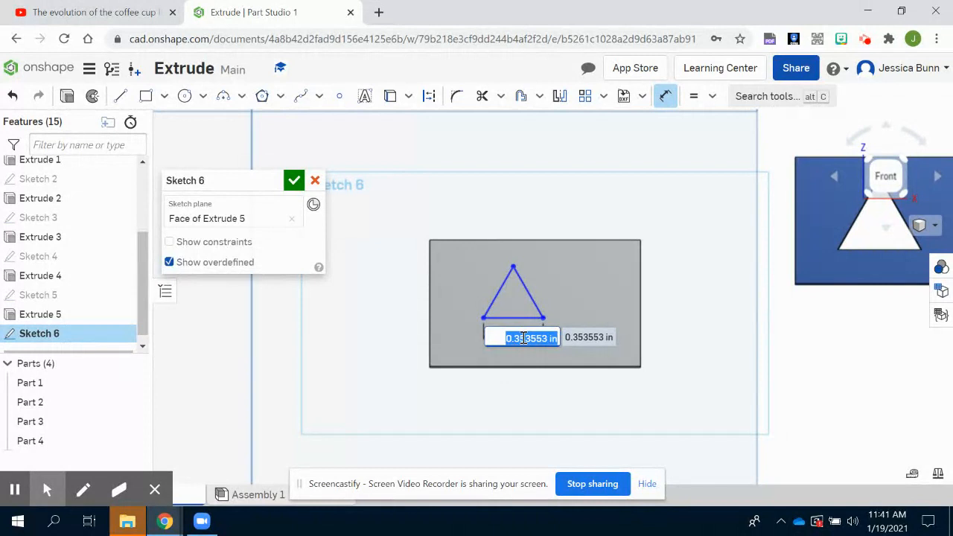
{"action": "key", "text": "BackSpace"}
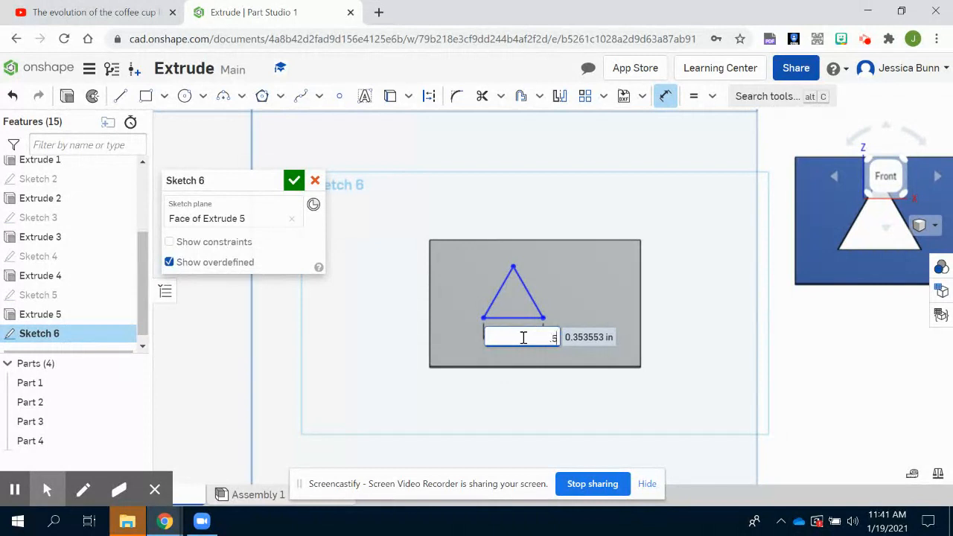
{"action": "key", "text": "Return"}
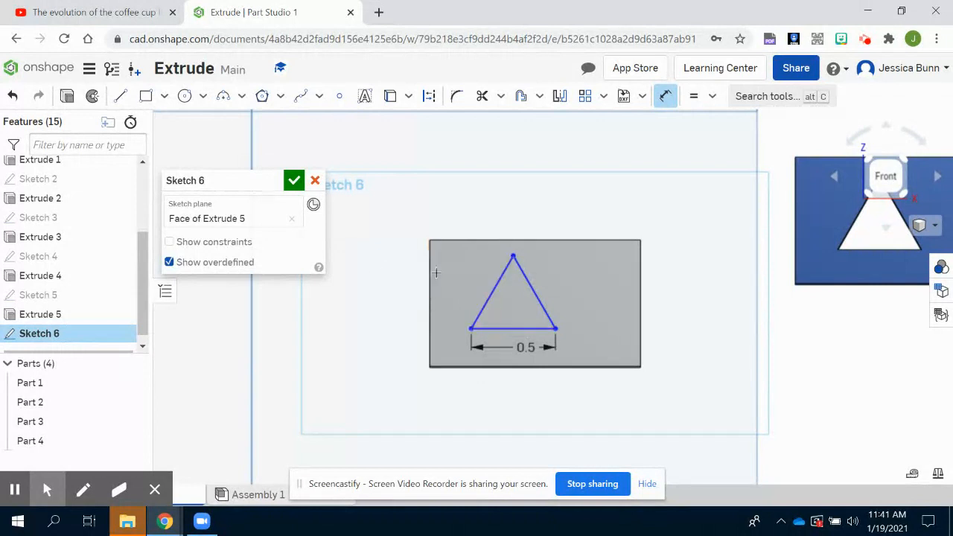
Dimension the triangle's apex horizontally at 0.5 in from the block face's left edge
{"action": "left_click", "coordinate": [510, 247]}
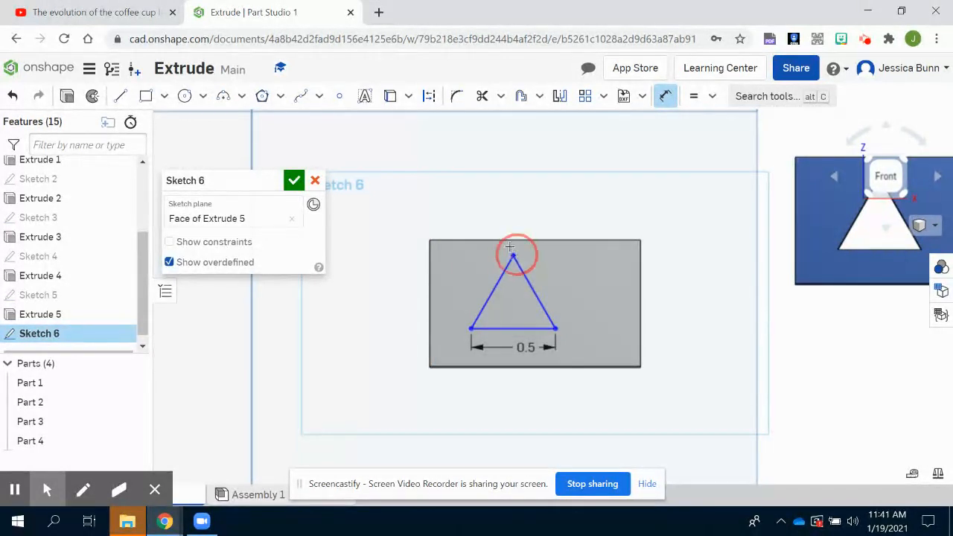
{"action": "left_click", "coordinate": [467, 206]}
{"action": "key", "text": "BackSpace"}
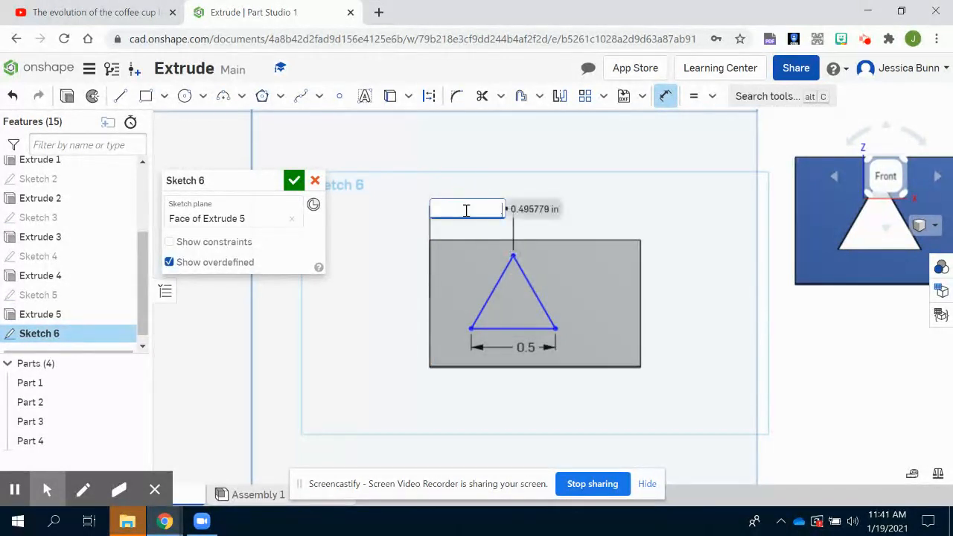
{"action": "key", "text": "Return"}
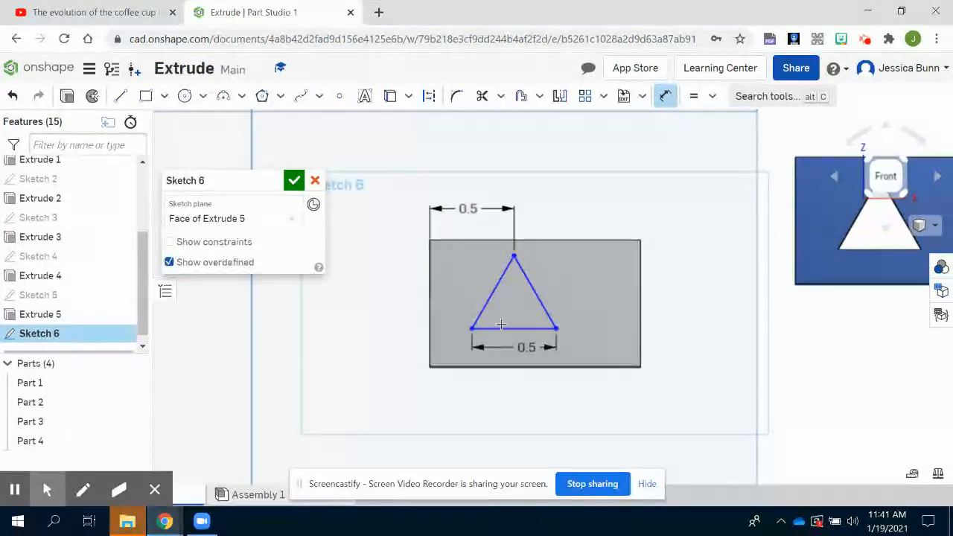
Set the triangle's base 0.2 in above the block face's bottom edge and finish the sketch
{"action": "left_click", "coordinate": [488, 327]}
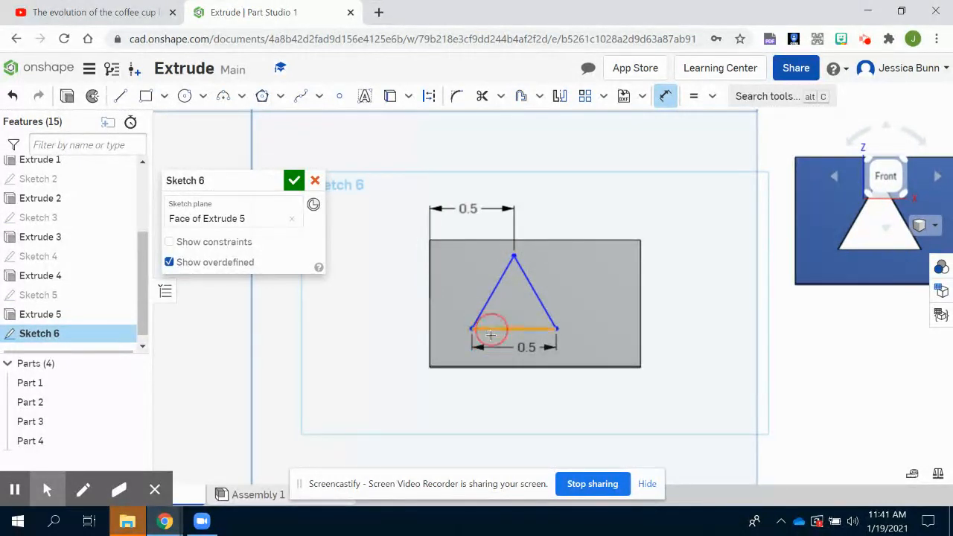
{"action": "left_click", "coordinate": [488, 367]}
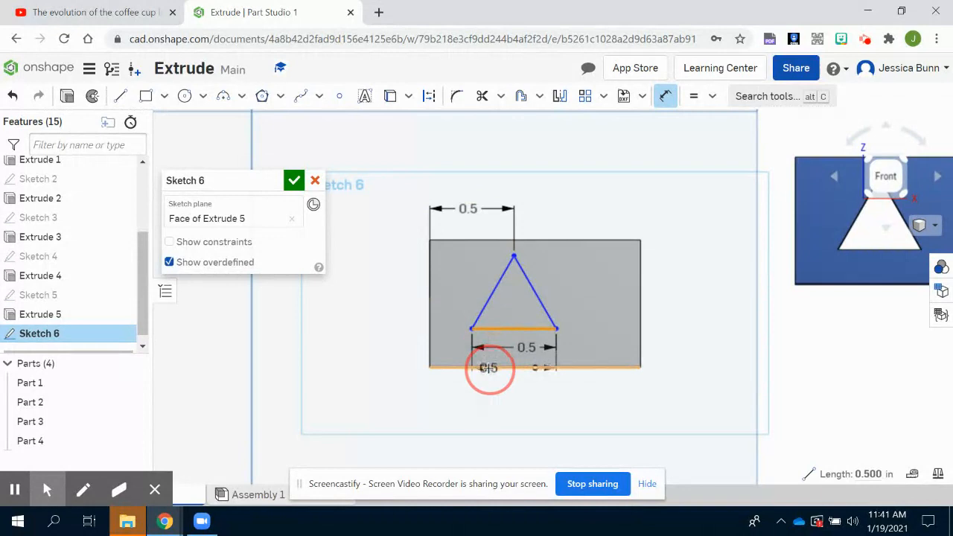
{"action": "left_click", "coordinate": [389, 352]}
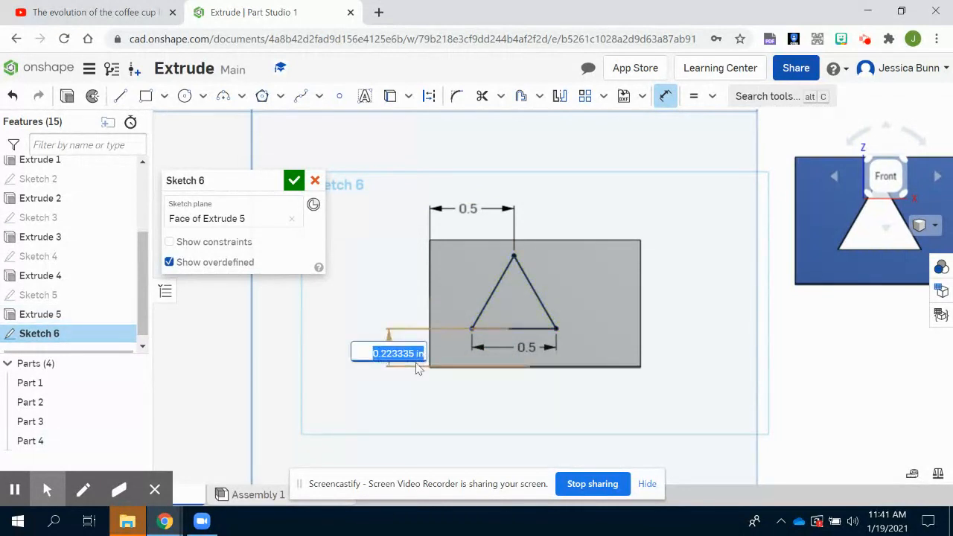
{"action": "key", "text": "BackSpace"}
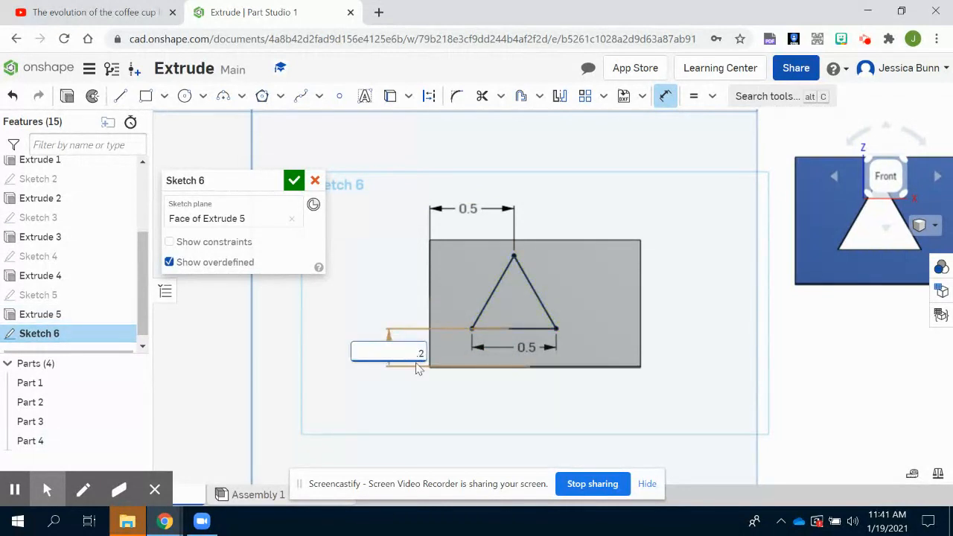
{"action": "type", "text": ".2"}
{"action": "key", "text": "Return"}
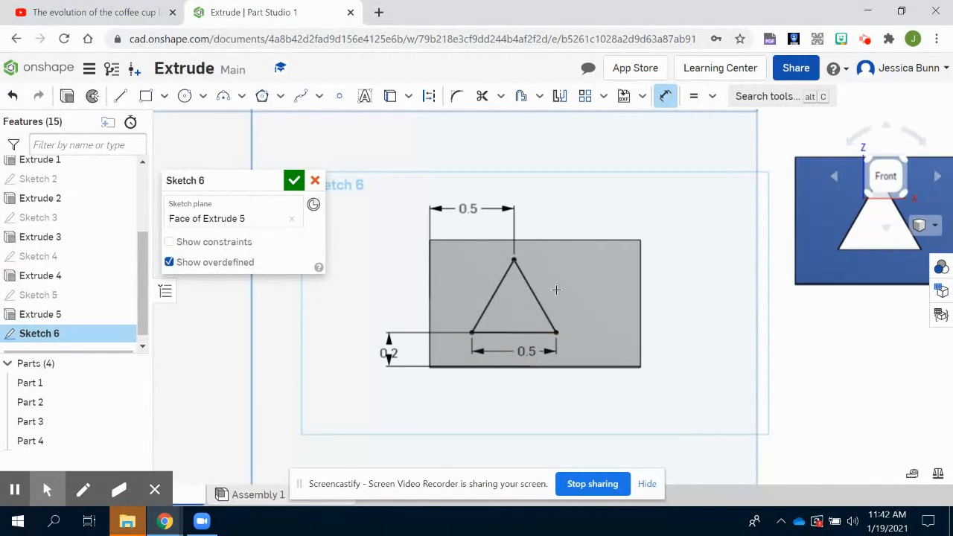
{"action": "left_click", "coordinate": [294, 180]}
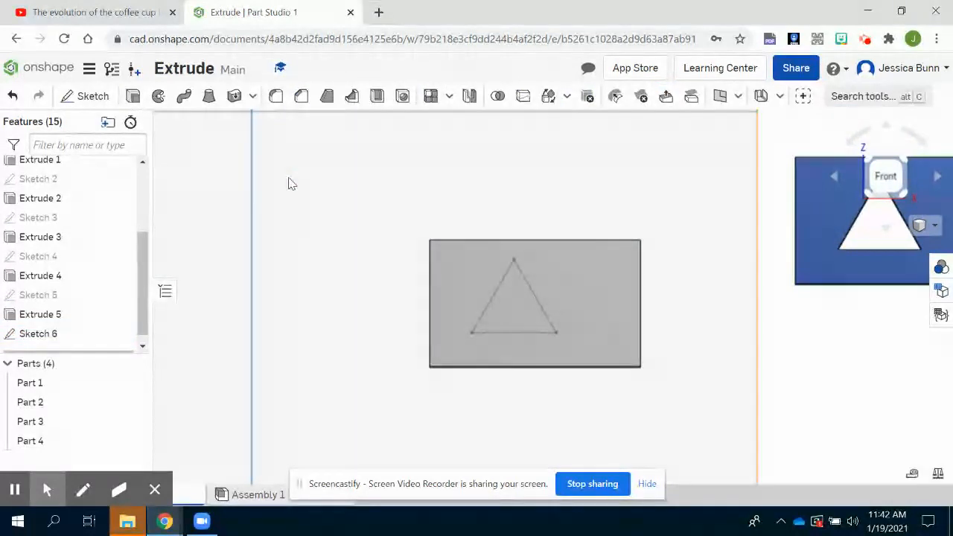
Extrude the triangle outward from the small block with the Add option and a blind depth of 0.5 in
{"action": "left_click", "coordinate": [905, 159]}
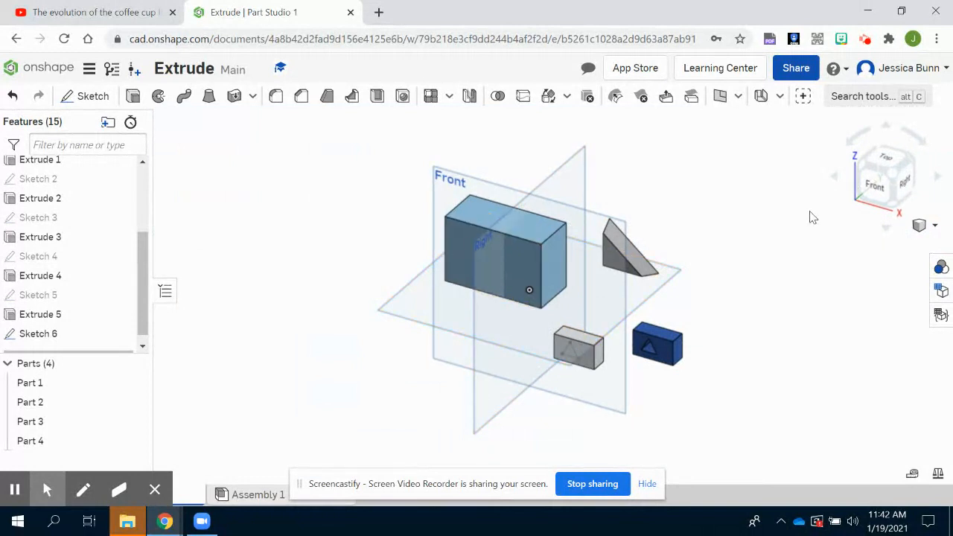
{"action": "left_click", "coordinate": [131, 97]}
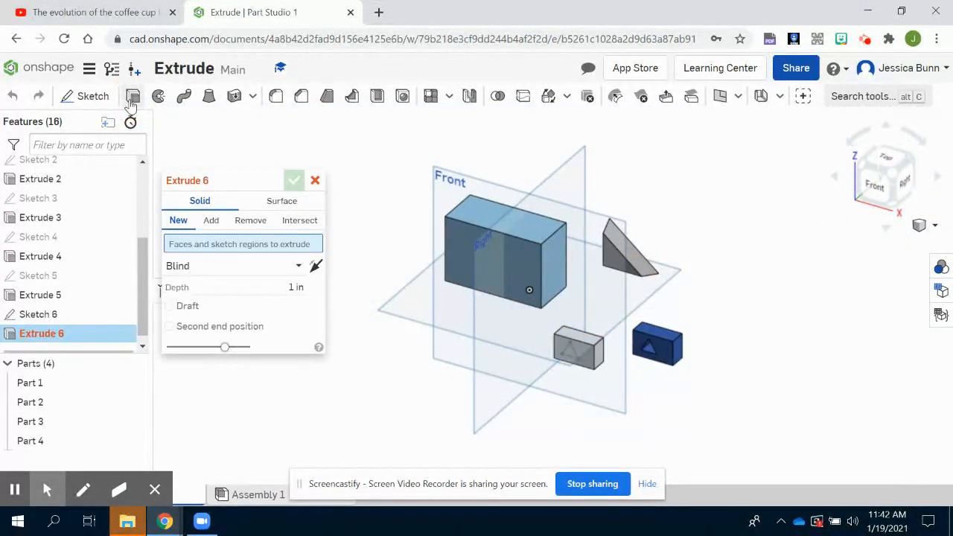
{"action": "left_click", "coordinate": [572, 359]}
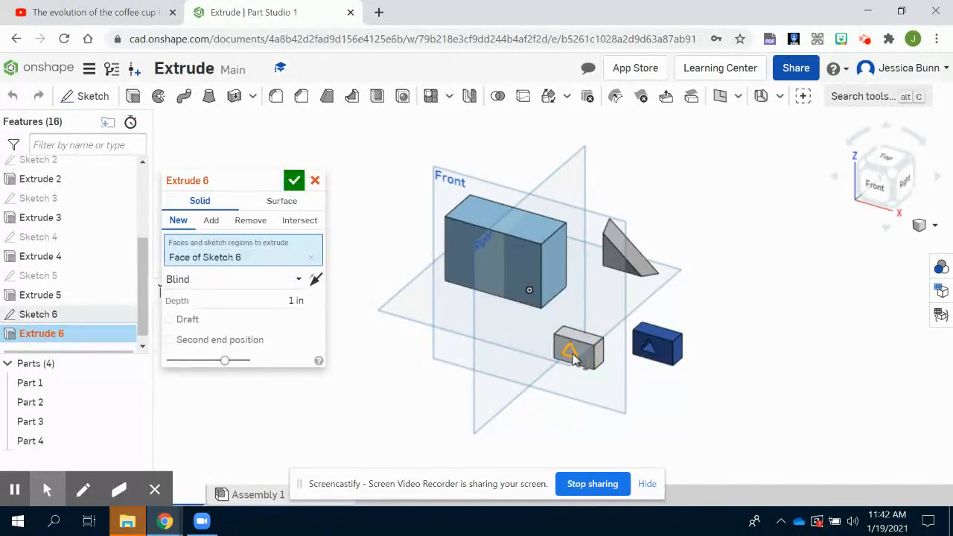
{"action": "left_click", "coordinate": [294, 300]}
{"action": "key", "text": "BackSpace"}
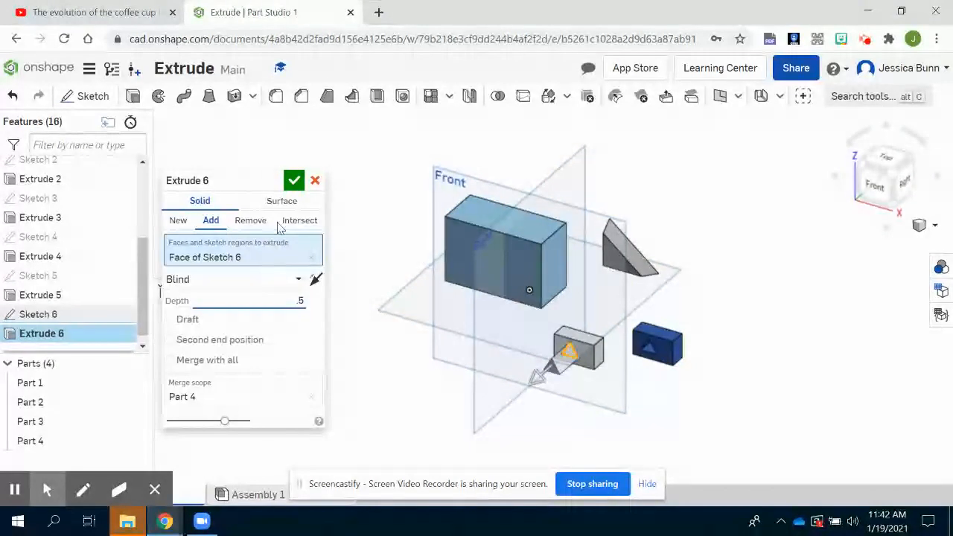
{"action": "left_click", "coordinate": [294, 180]}
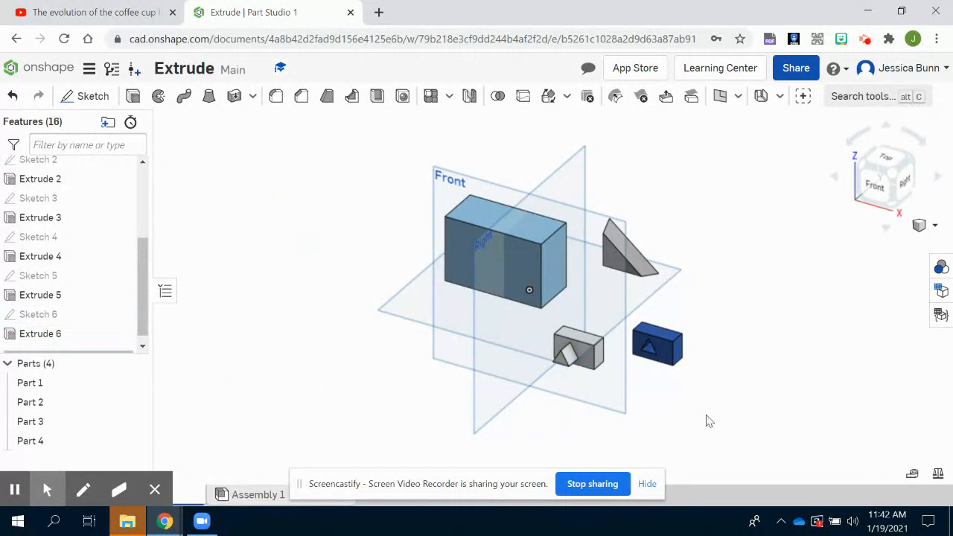
Edit the triangle extrusion to try the opposite direction into the block, and switch it back to outward
{"action": "double_click", "coordinate": [47, 334]}
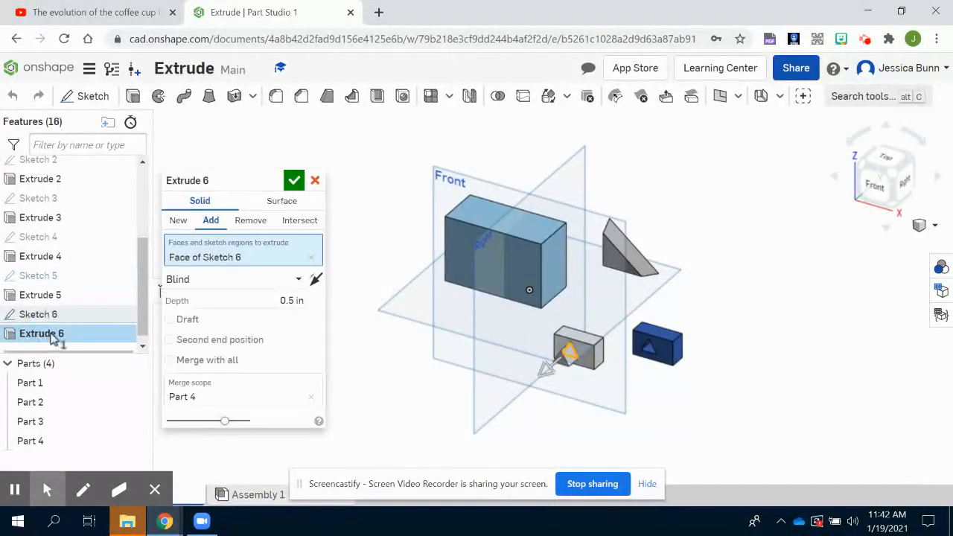
{"action": "left_click", "coordinate": [316, 281]}
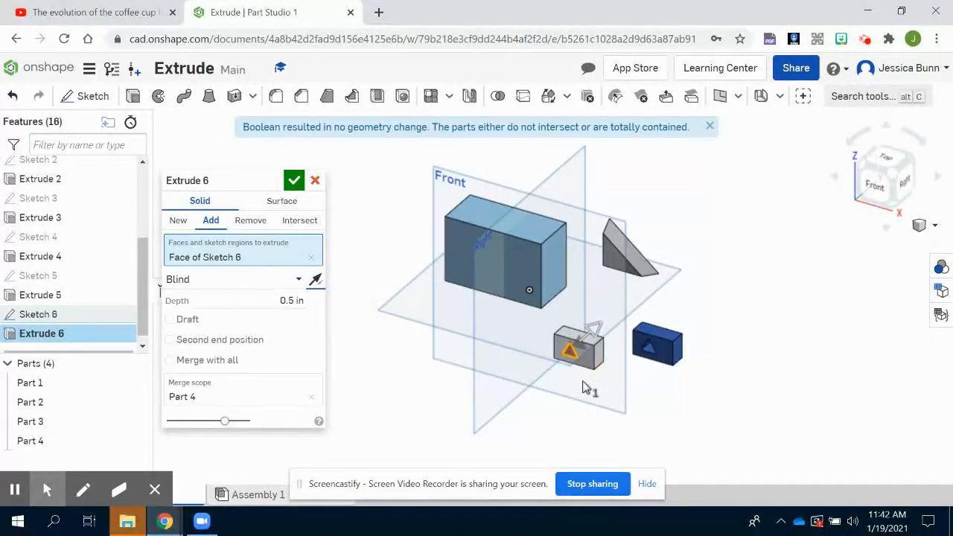
{"action": "left_click", "coordinate": [316, 279]}
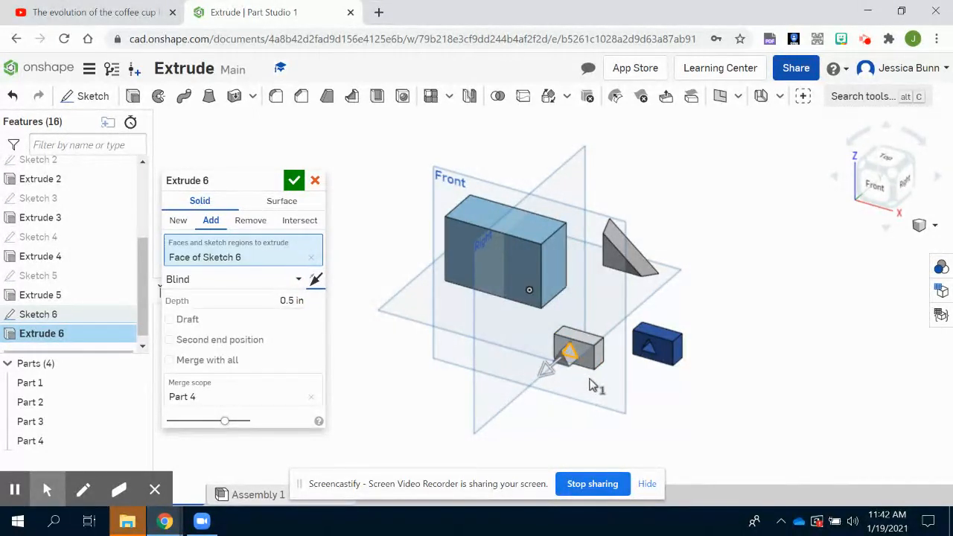
{"action": "left_click", "coordinate": [294, 183]}
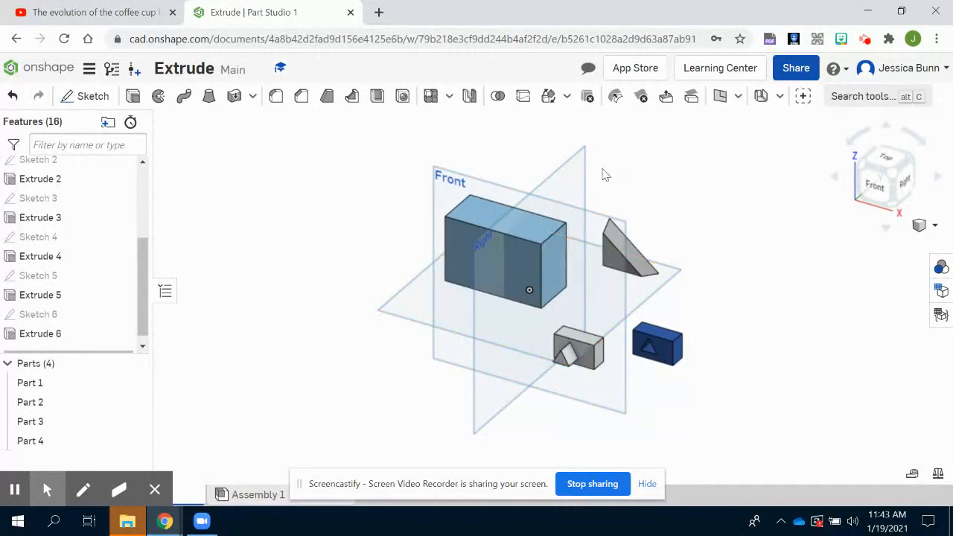
{"action": "left_click", "coordinate": [864, 39]}
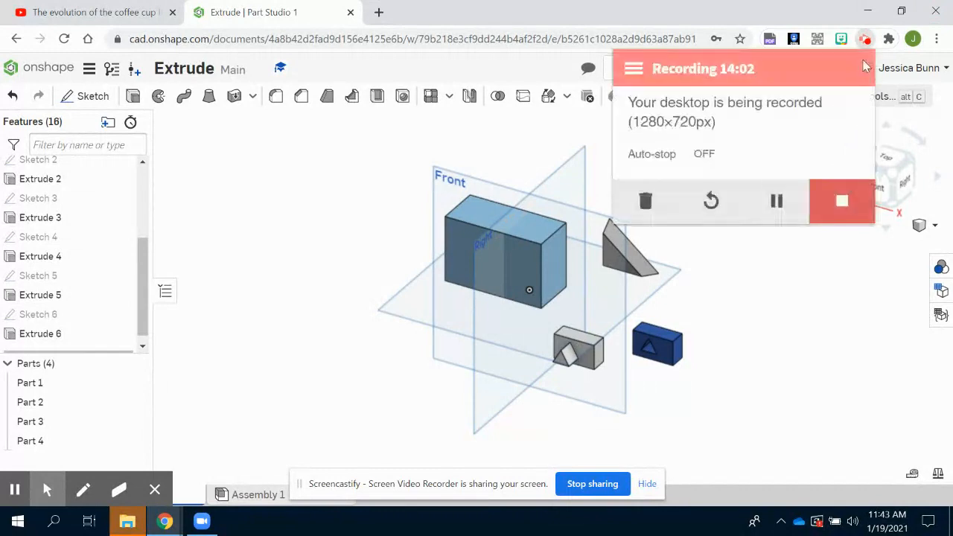